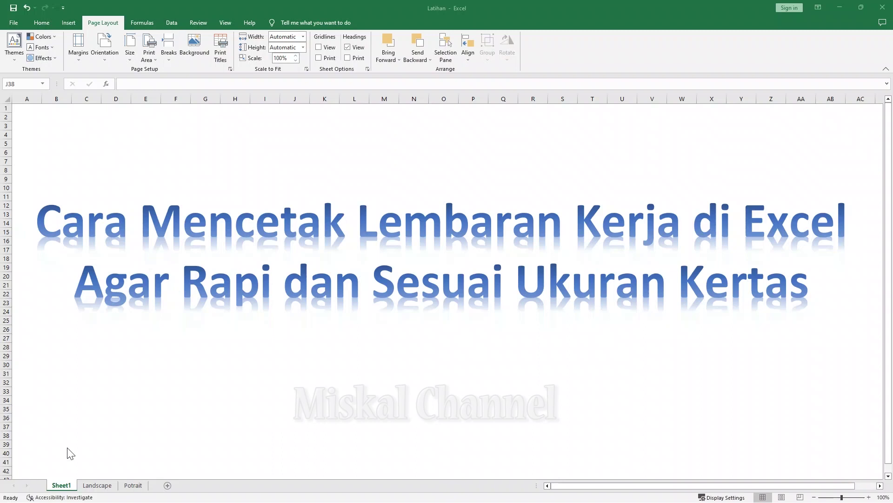
# - Look over the contents of the Landscape and Potrait sheets, including the full length of the Potrait report
pyautogui.click(101, 488)
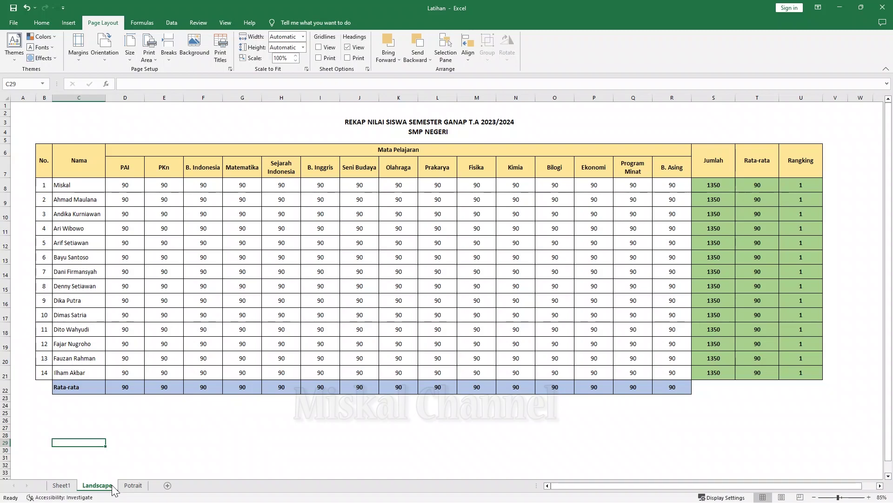
pyautogui.click(142, 490)
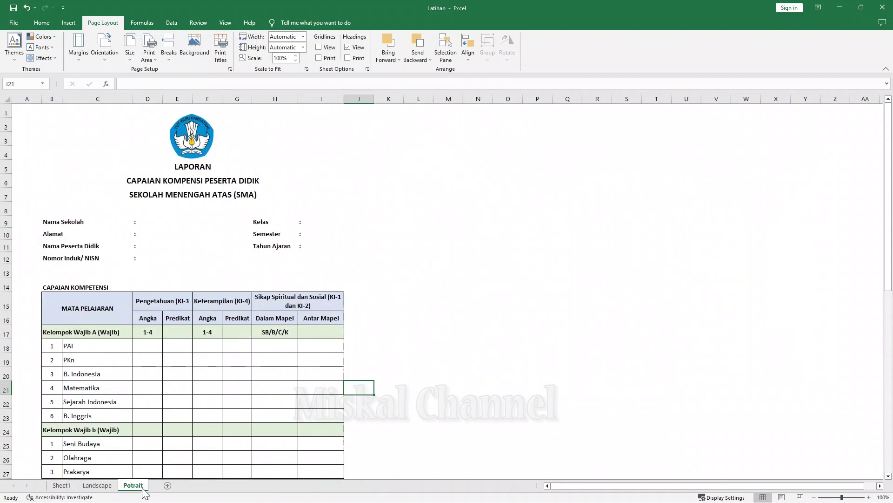
pyautogui.scroll(-1, 310, 383)
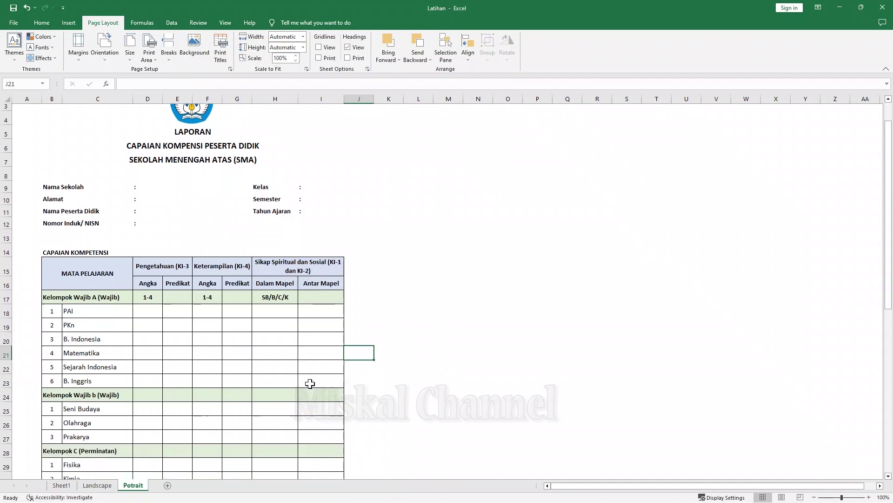
pyautogui.scroll(-7, 310, 383)
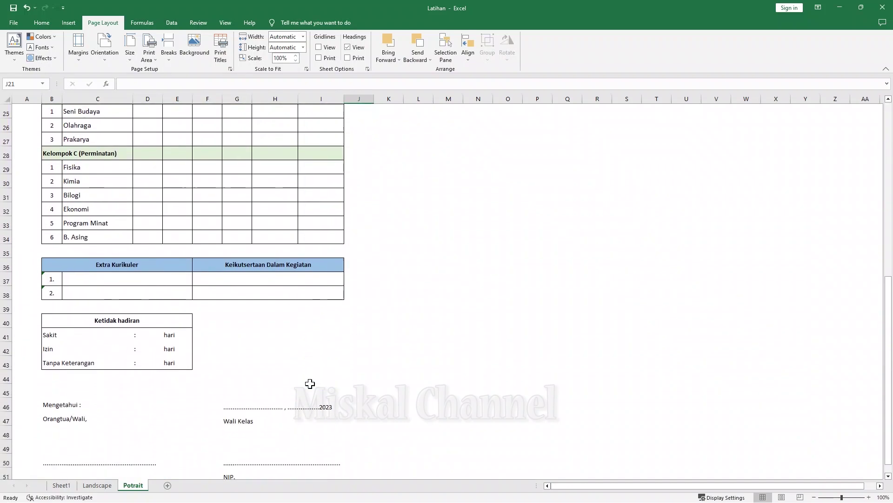
pyautogui.scroll(3, 310, 383)
pyautogui.scroll(5, 310, 383)
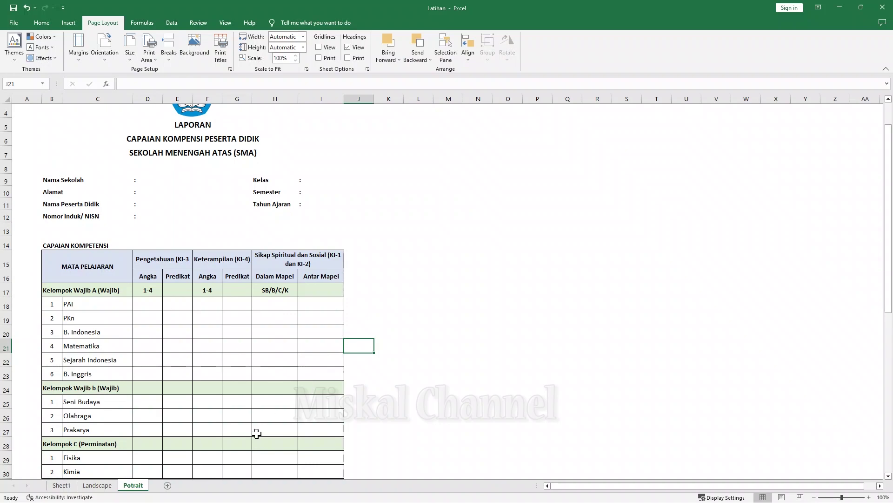
# - Set the paper size of the Landscape sheet to A4 210 x 297 mm
pyautogui.click(113, 487)
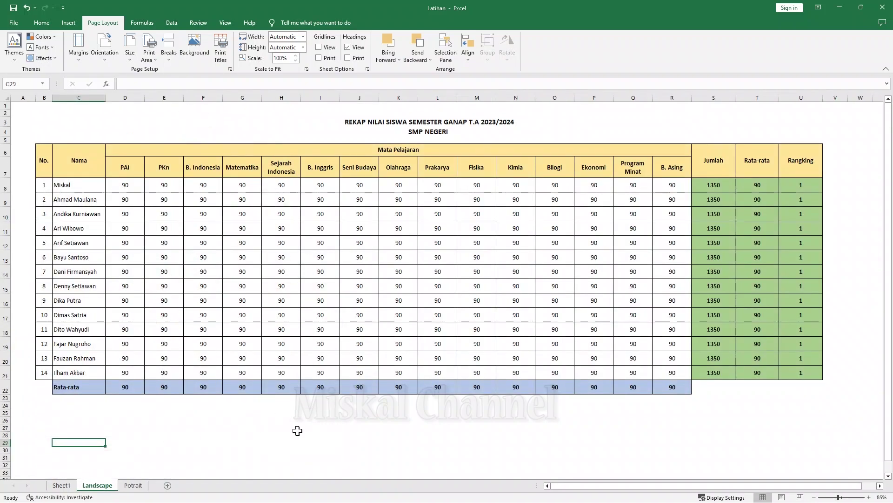
pyautogui.click(296, 428)
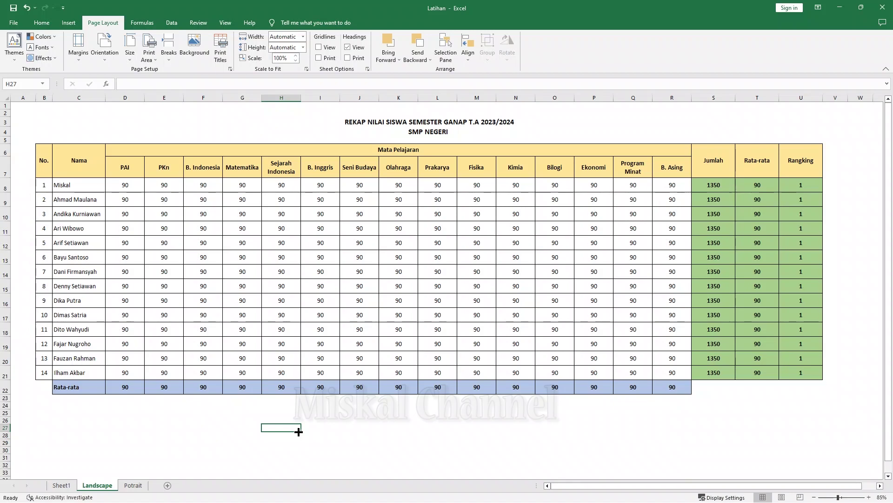
pyautogui.click(127, 63)
pyautogui.scroll(1, 161, 77)
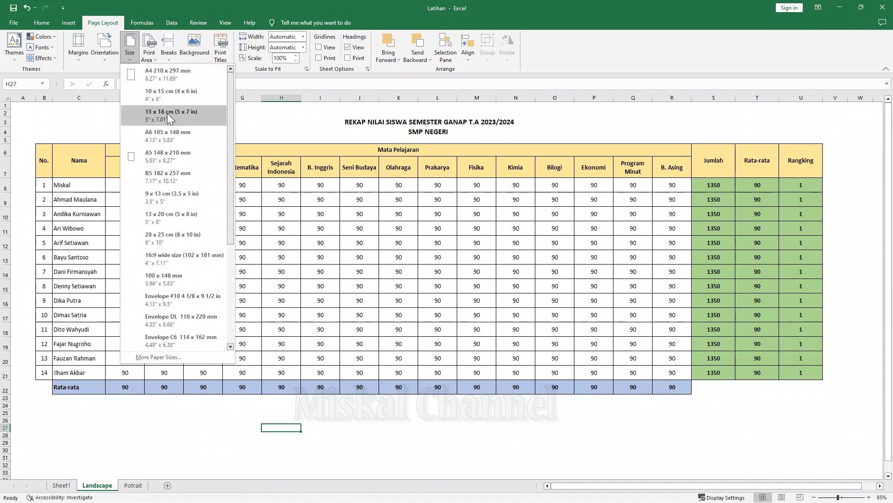
pyautogui.click(161, 78)
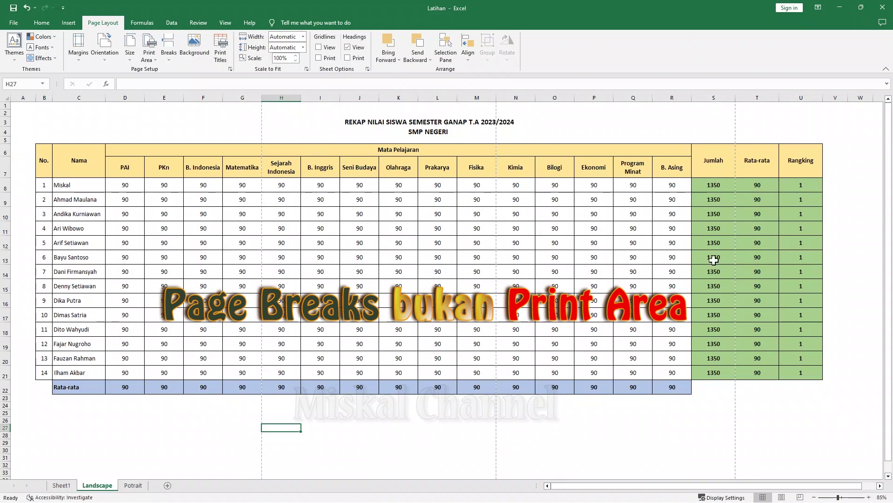
# - Show the Landscape sheet in Page Break Preview and set its page orientation to landscape
pyautogui.click(800, 497)
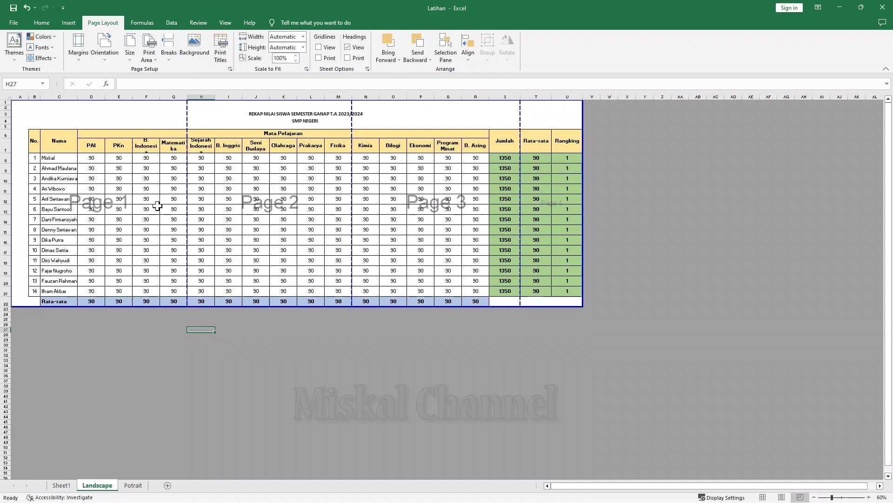
pyautogui.click(103, 61)
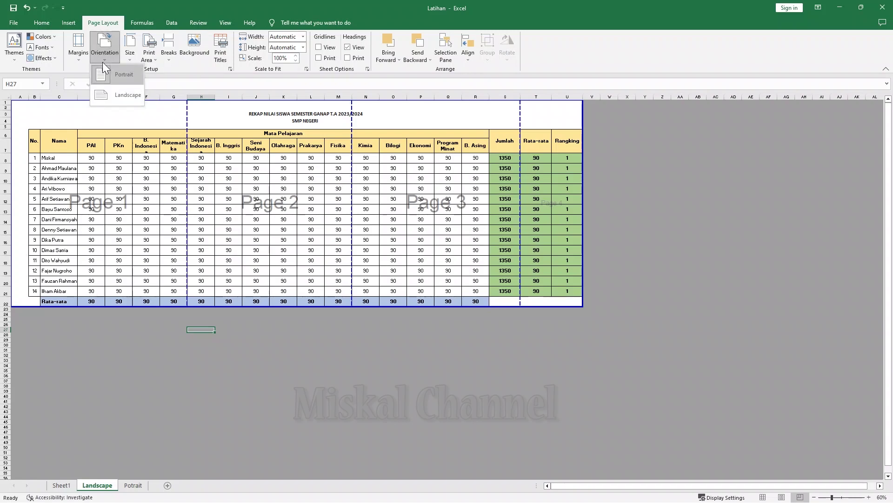
pyautogui.click(116, 94)
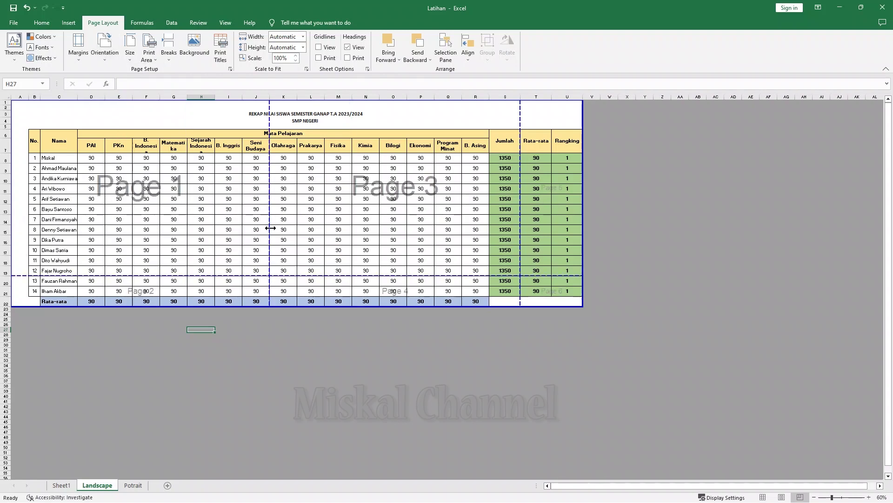
# - Adjust the page boundaries so page 1 starts at column B and extends through column R
pyautogui.moveTo(270, 228); pyautogui.dragTo(296, 228)
pyautogui.moveTo(12, 193); pyautogui.dragTo(29, 193)
pyautogui.moveTo(297, 211); pyautogui.dragTo(482, 220)
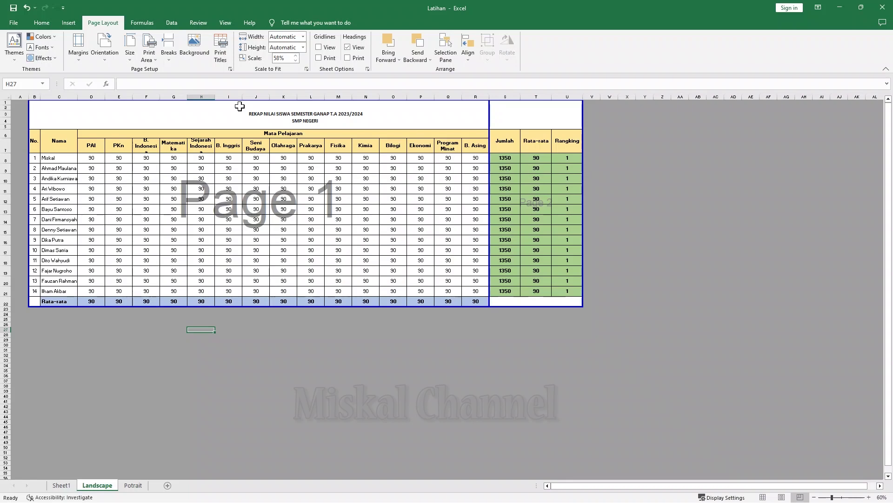
# - Center the printout on the page both horizontally and vertically in the custom margin settings
pyautogui.click(82, 63)
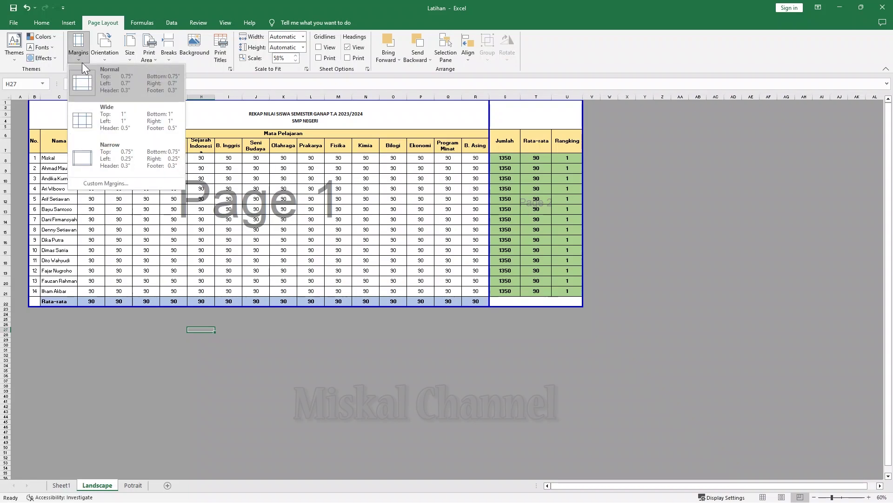
pyautogui.click(121, 184)
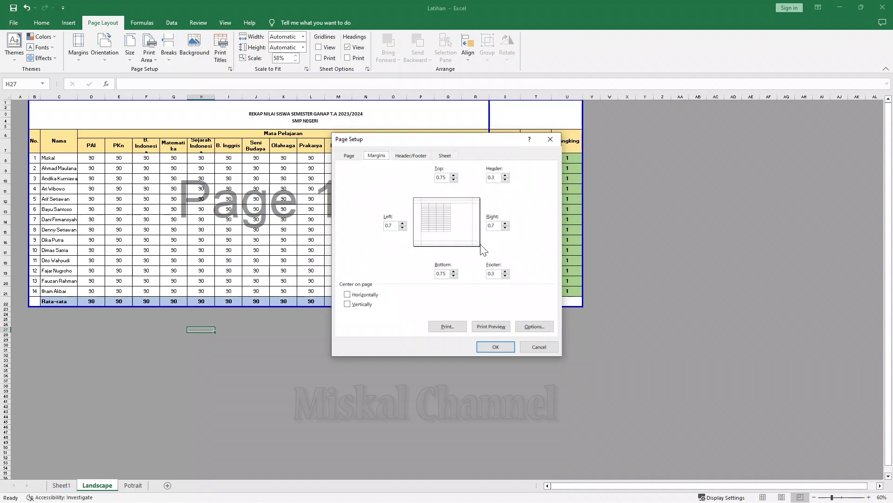
pyautogui.click(445, 274)
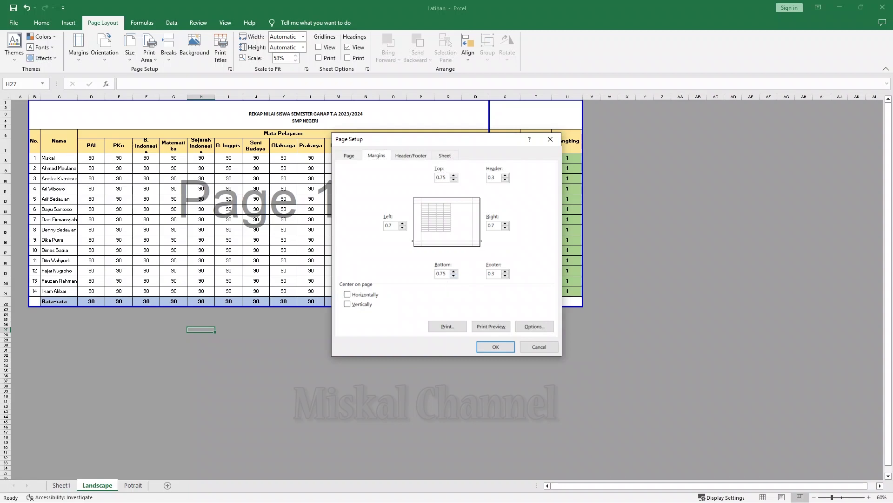
pyautogui.click(391, 226)
pyautogui.click(491, 226)
pyautogui.click(346, 293)
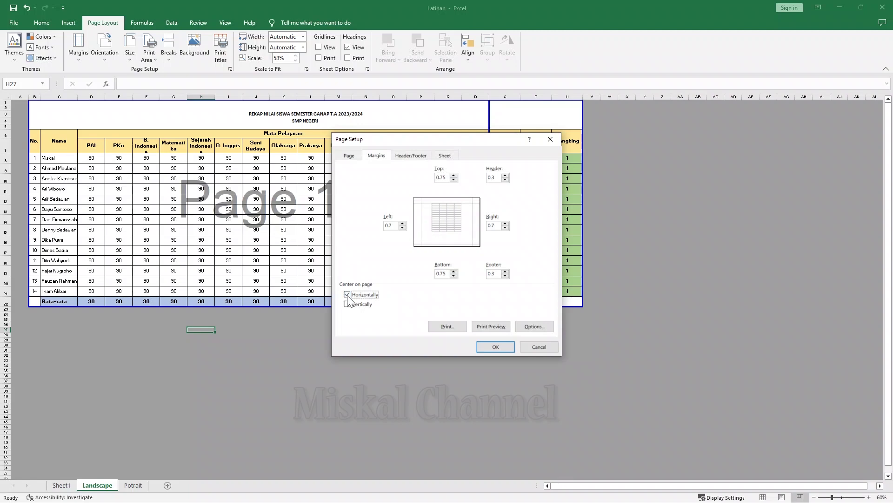
pyautogui.click(347, 304)
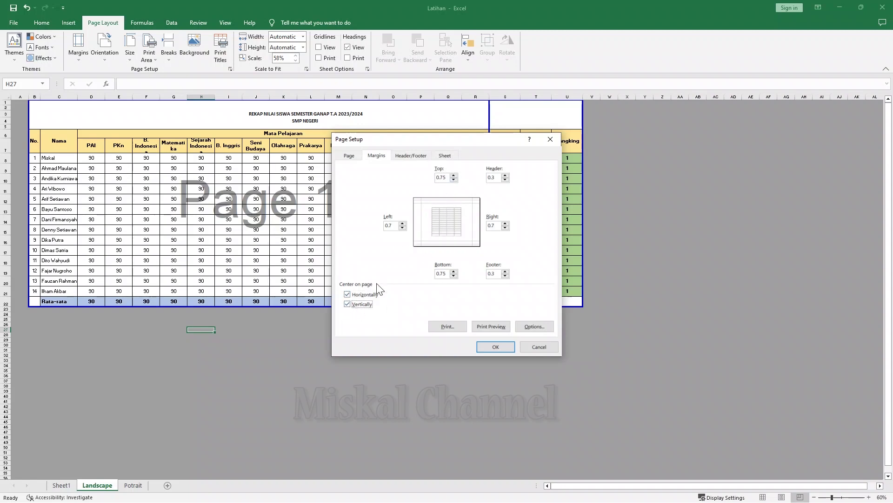
pyautogui.click(348, 305)
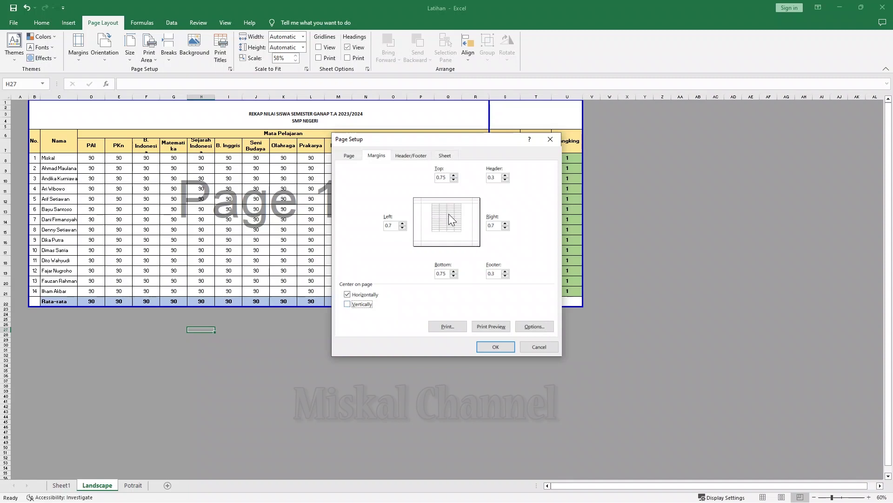
pyautogui.click(348, 305)
pyautogui.click(487, 345)
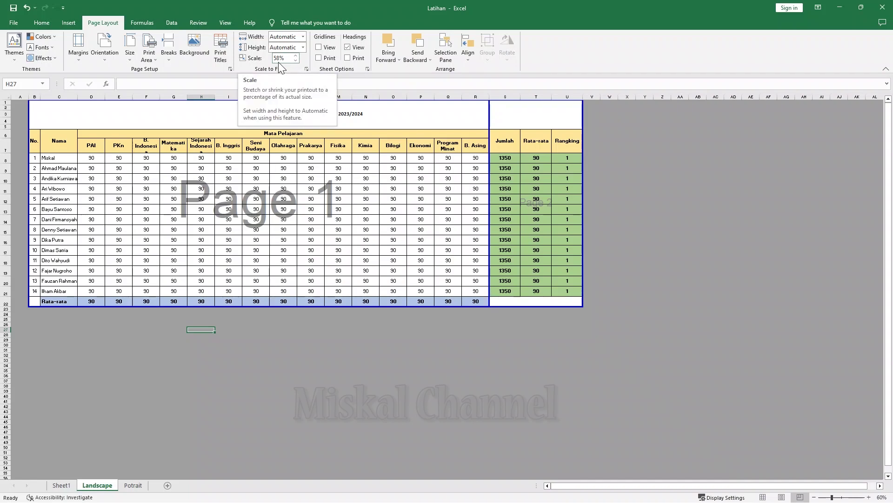
# - Narrow the subject columns D through R together to an equal smaller width
pyautogui.click(320, 219)
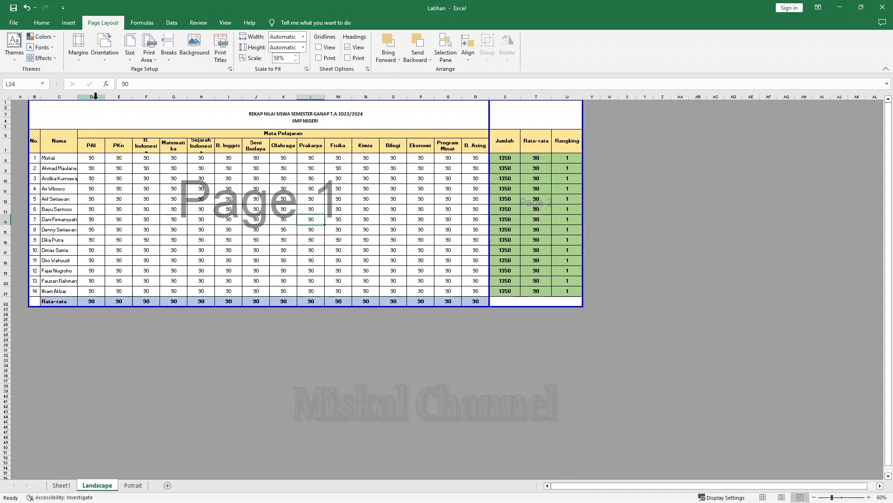
pyautogui.moveTo(93, 96); pyautogui.dragTo(456, 100)
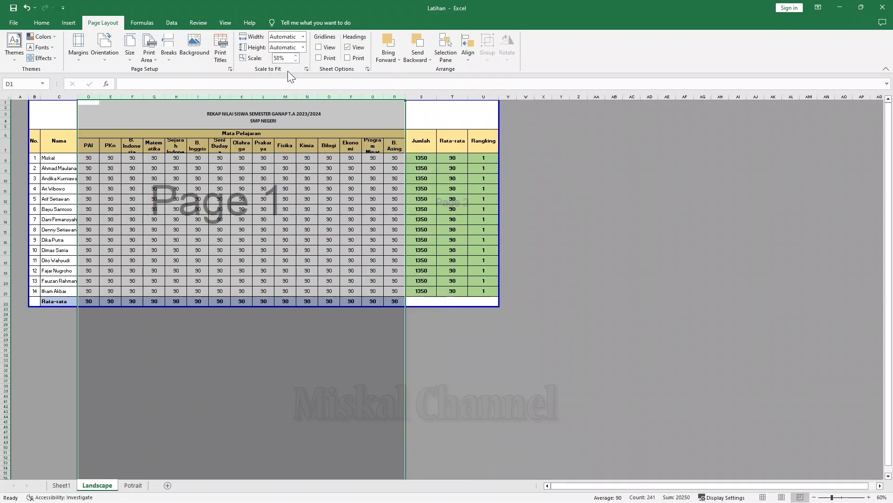
pyautogui.click(329, 189)
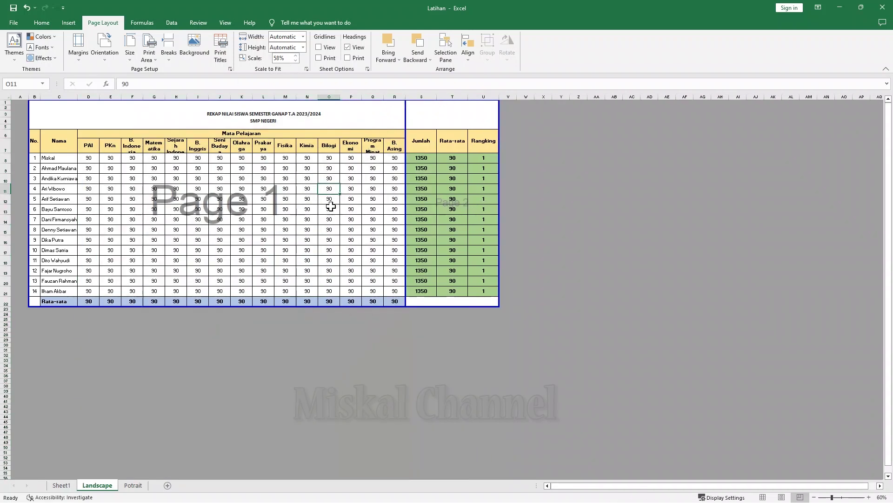
# - Increase the height of header row 7 and move the page break past column U so the table fits on one page
pyautogui.click(7, 146)
pyautogui.moveTo(7, 153); pyautogui.dragTo(8, 158)
pyautogui.click(285, 224)
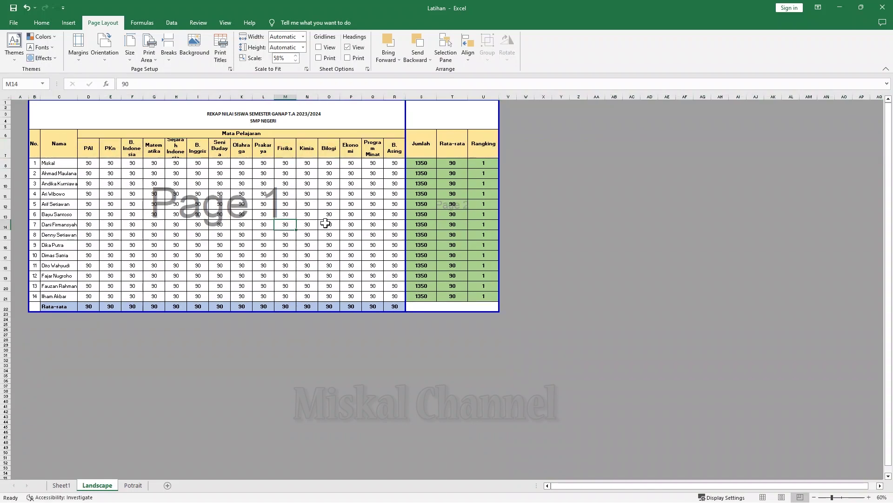
pyautogui.moveTo(406, 156); pyautogui.dragTo(503, 172)
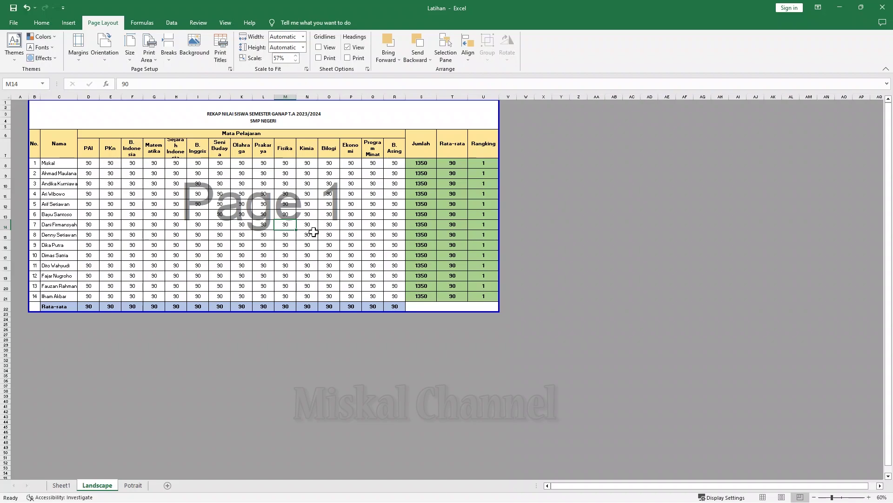
# - From the print preview, reduce the left and right custom margins by two increments each, and return to the sheet
pyautogui.hotkey('ctrl', 'p')
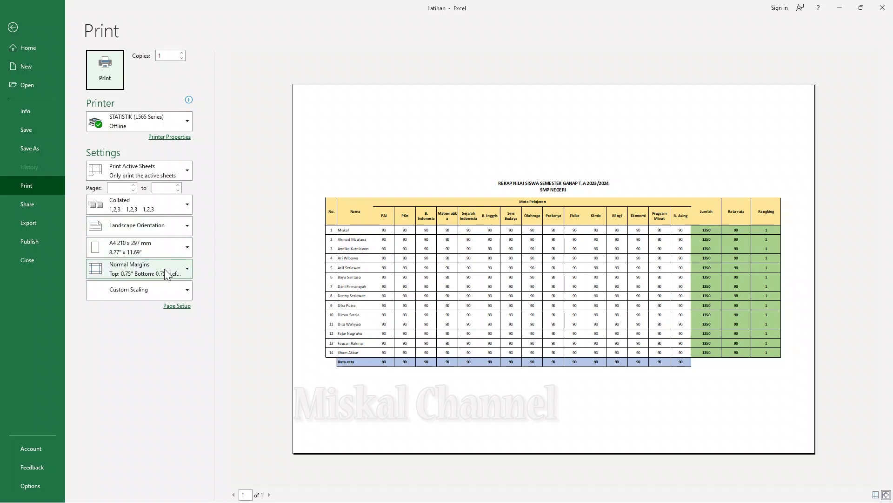
pyautogui.click(127, 274)
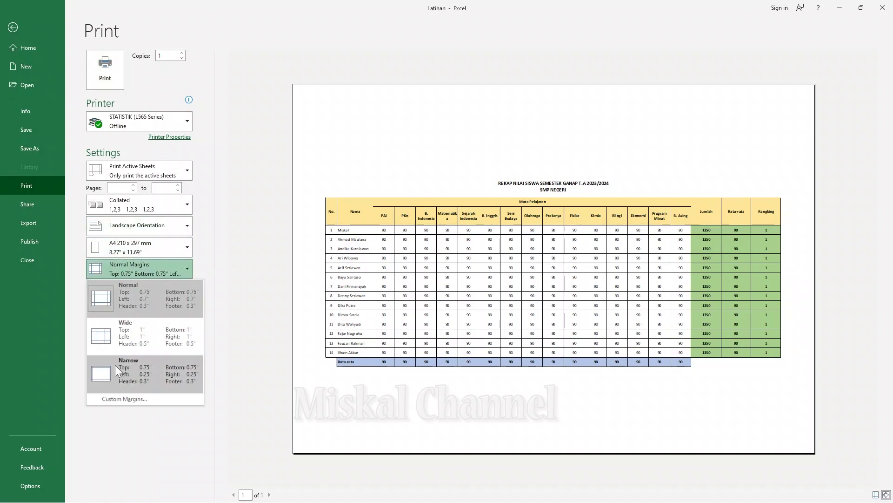
pyautogui.click(104, 399)
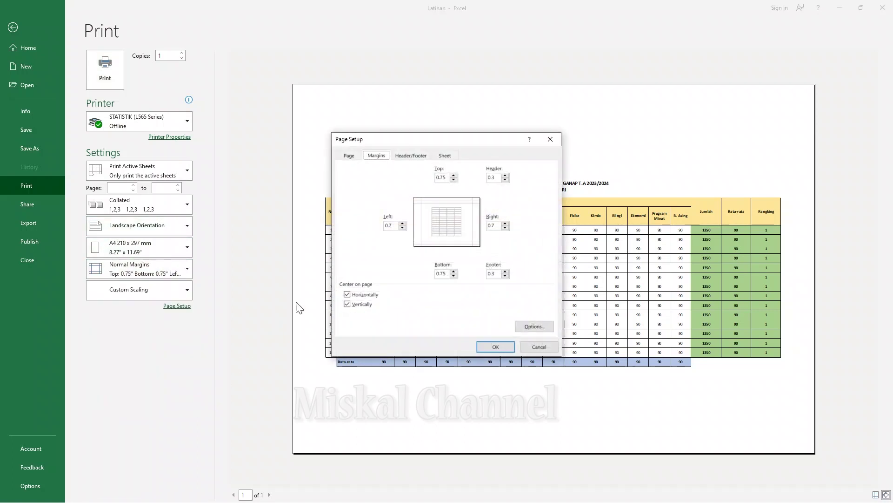
pyautogui.click(403, 228)
pyautogui.click(403, 228)
pyautogui.click(505, 227)
pyautogui.click(505, 228)
pyautogui.click(496, 347)
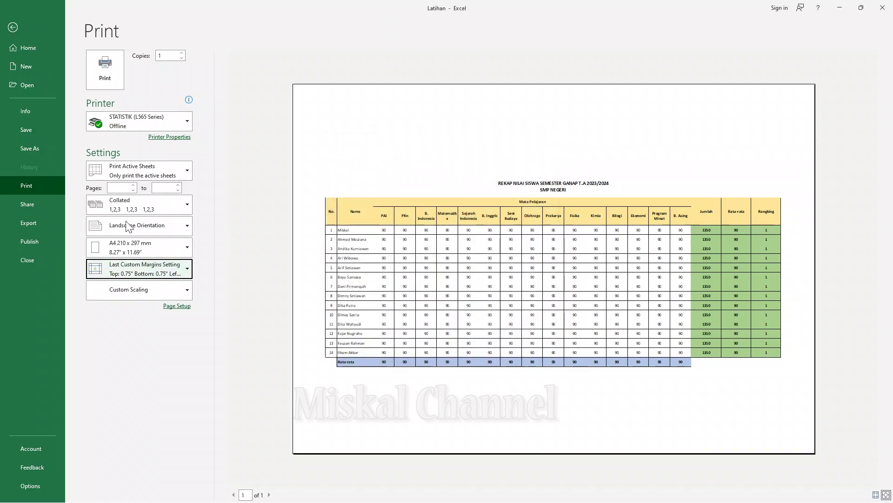
pyautogui.click(13, 27)
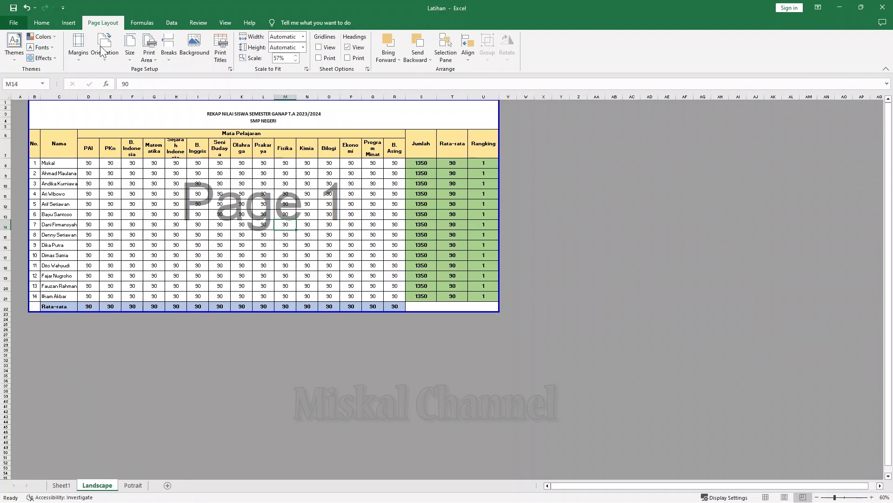
# - Raise the print scale to 65% and move the resulting page break past column U to keep one page
pyautogui.click(295, 56)
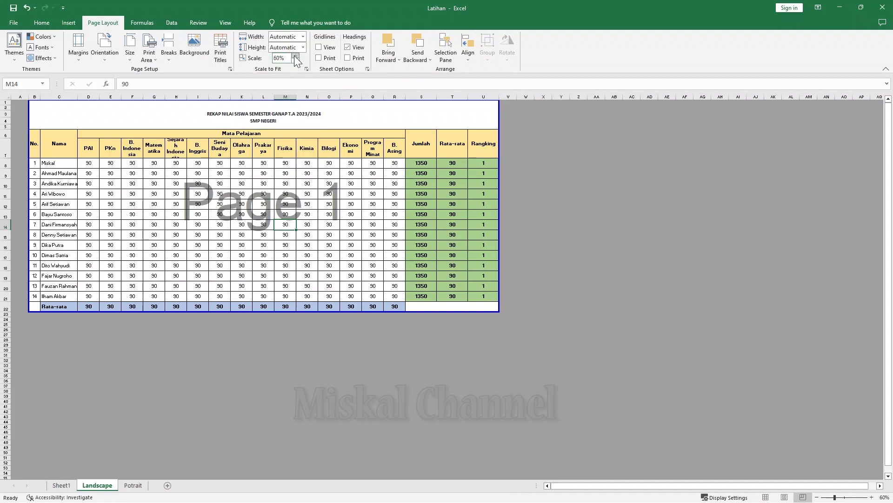
pyautogui.click(294, 56)
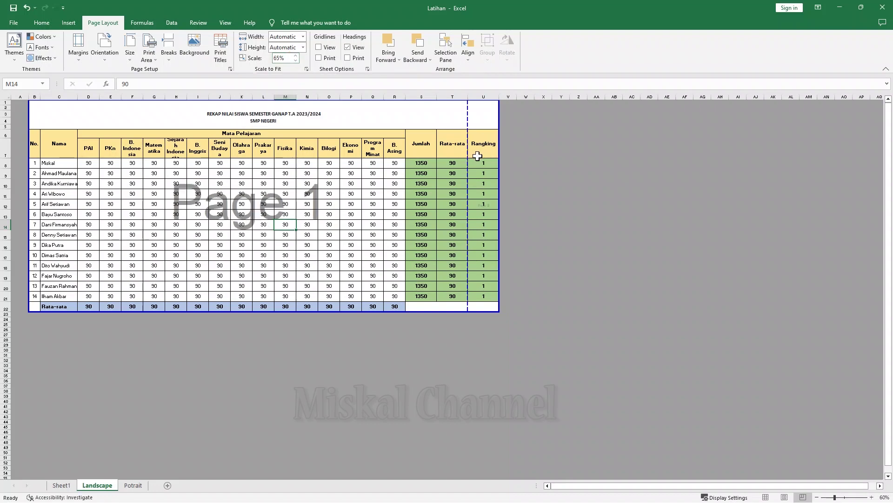
pyautogui.moveTo(469, 153); pyautogui.dragTo(496, 154)
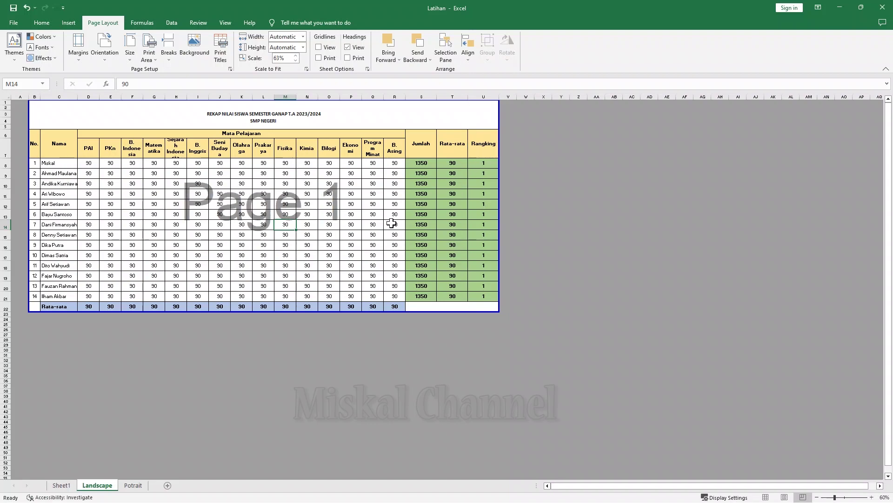
# - Check the enlarged table's placement on the page in the print preview and return to the sheet
pyautogui.hotkey('ctrl', 'p')
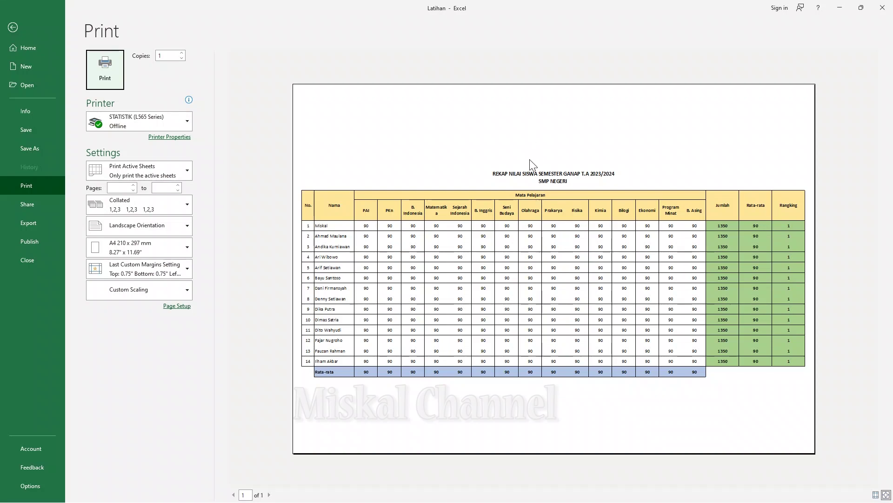
pyautogui.click(12, 28)
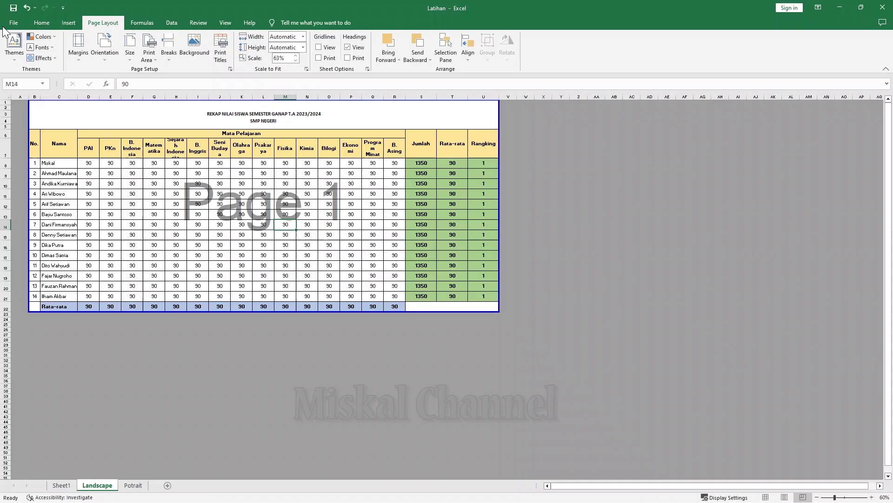
# - Increase the height of student rows 8 to 21 and narrow columns S to U on the Landscape sheet
pyautogui.moveTo(2, 307); pyautogui.dragTo(9, 172)
pyautogui.click(149, 218)
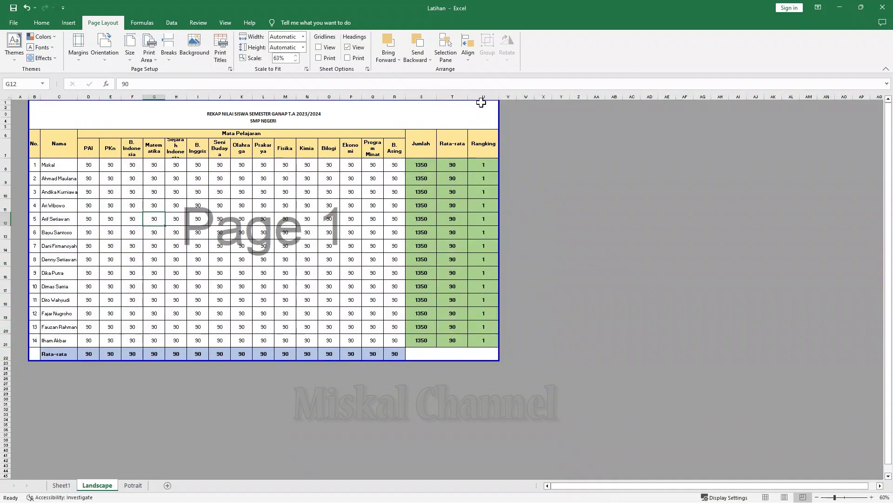
pyautogui.moveTo(480, 96); pyautogui.dragTo(430, 96)
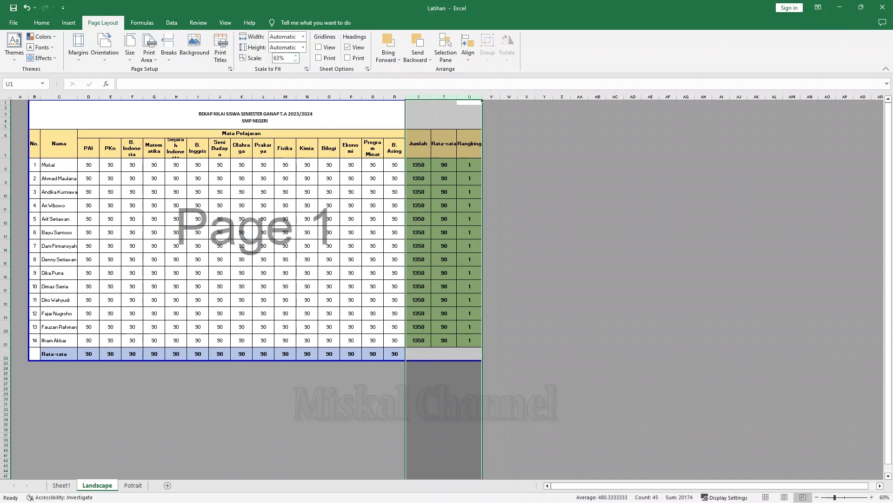
# - Raise the print scale to 70% with the page break moved past column U, and check the page in the print preview
pyautogui.click(295, 55)
pyautogui.click(295, 56)
pyautogui.click(329, 286)
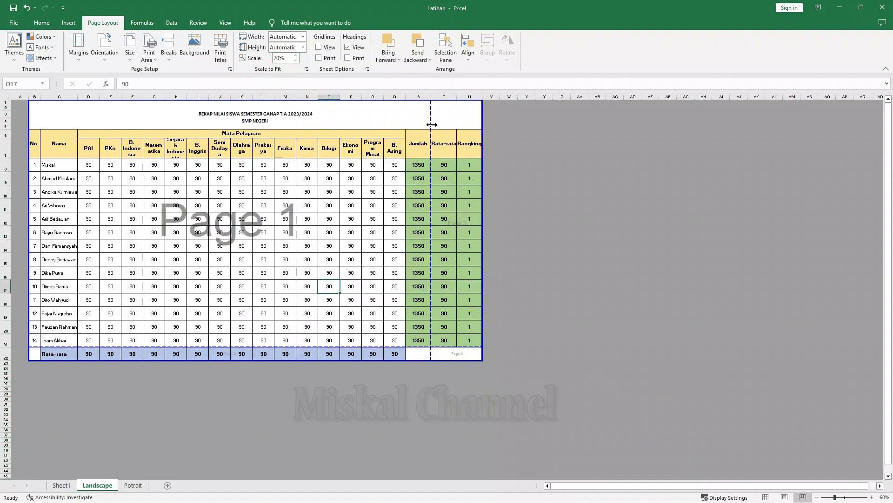
pyautogui.moveTo(433, 120); pyautogui.dragTo(483, 123)
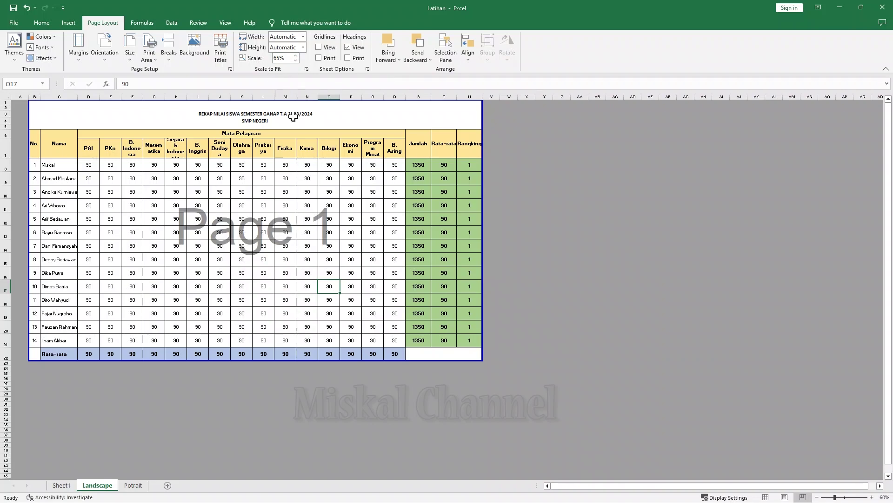
pyautogui.hotkey('ctrl', 'p')
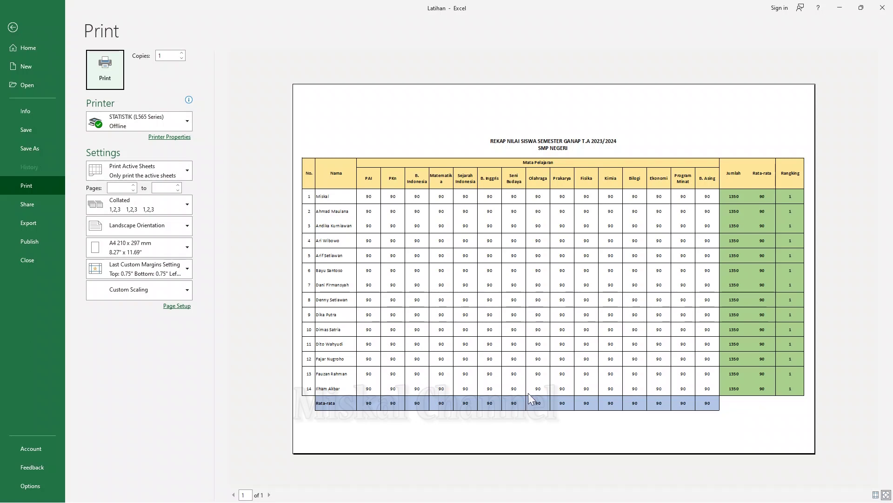
pyautogui.click(12, 27)
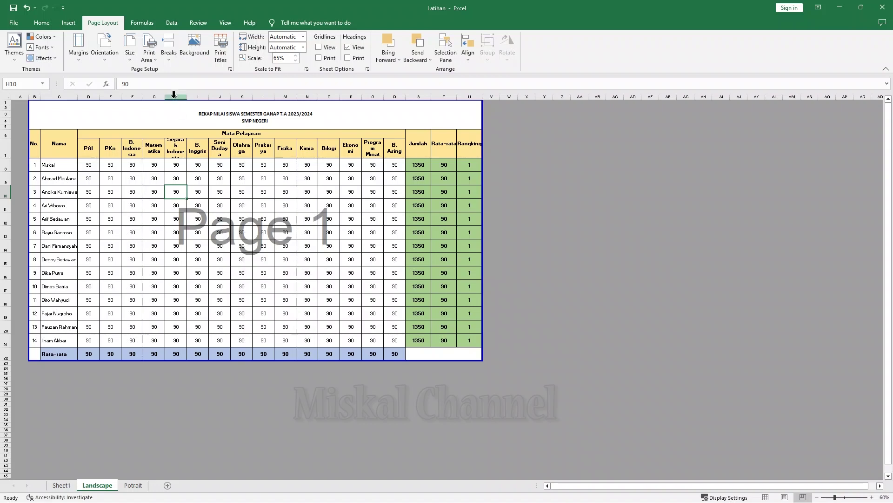
# - Change the Landscape sheet's paper size to F4 (8.47" x 12.99")
pyautogui.click(129, 56)
pyautogui.scroll(-3, 169, 116)
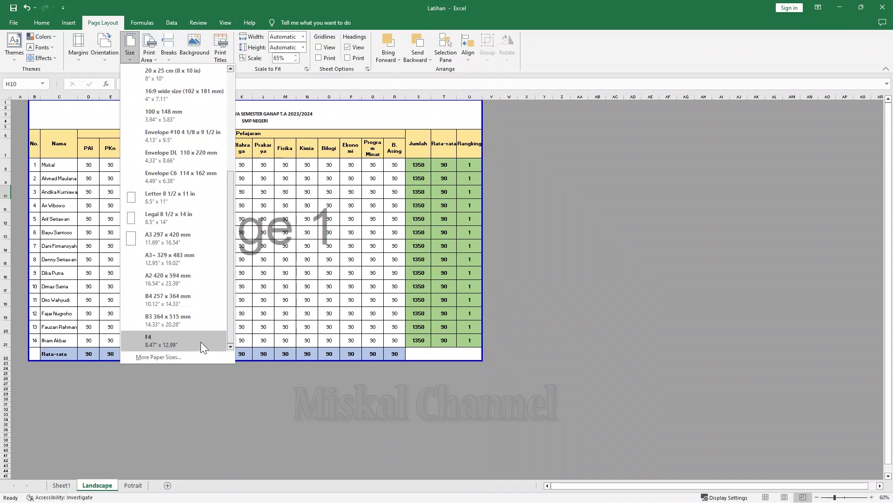
pyautogui.click(167, 343)
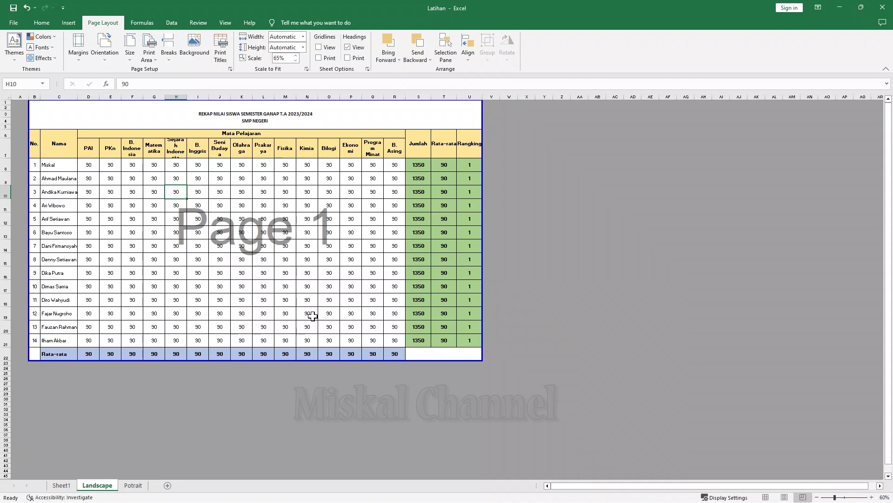
# - After checking the F4 print preview, raise the print scale to 75% and move the vertical page break past column U
pyautogui.hotkey('ctrl', 'p')
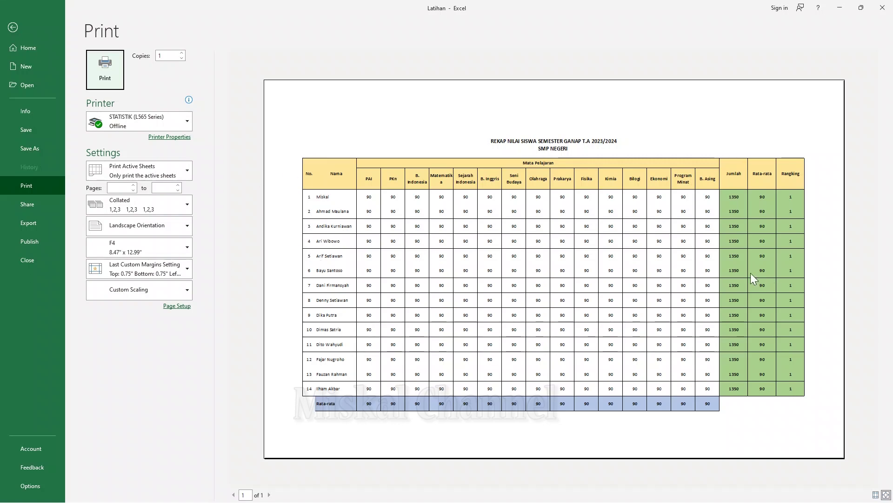
pyautogui.click(16, 28)
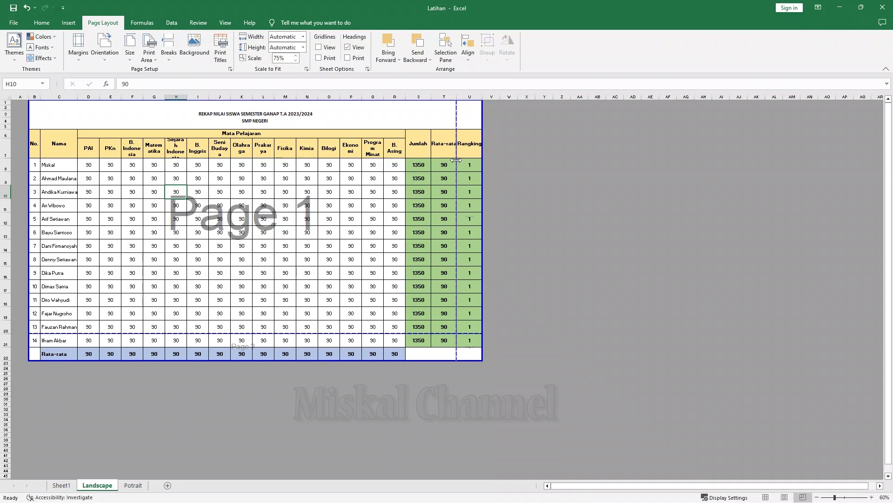
pyautogui.moveTo(477, 164); pyautogui.dragTo(482, 164)
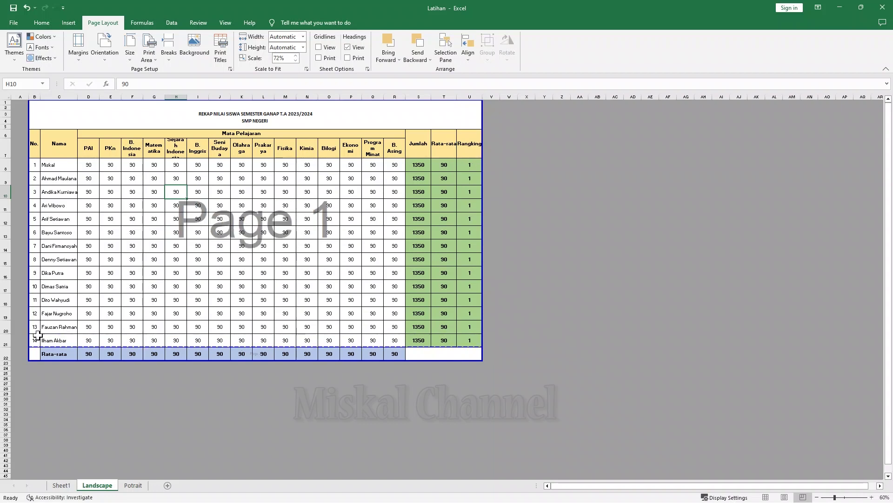
# - Reduce the height of rows 8 to 21 so the Rata-rata row fits on page 1, and check the print preview
pyautogui.moveTo(11, 343); pyautogui.dragTo(2, 183)
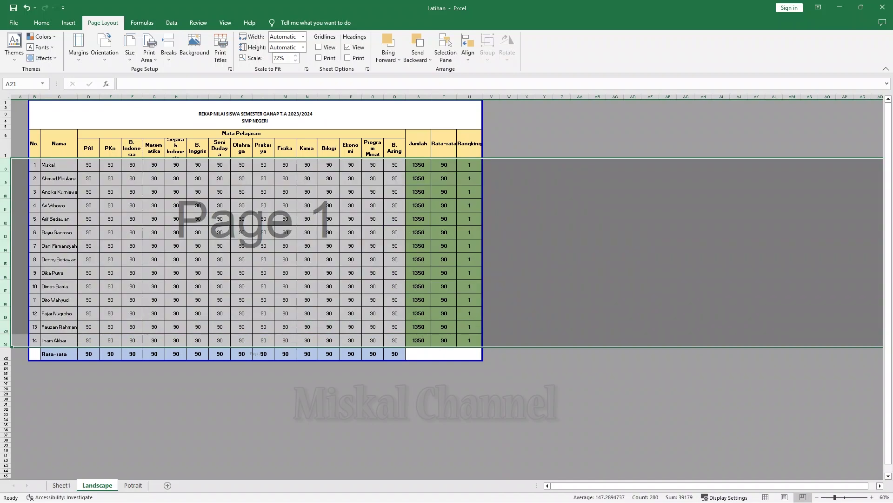
pyautogui.click(2, 166)
pyautogui.moveTo(2, 166); pyautogui.dragTo(2, 338)
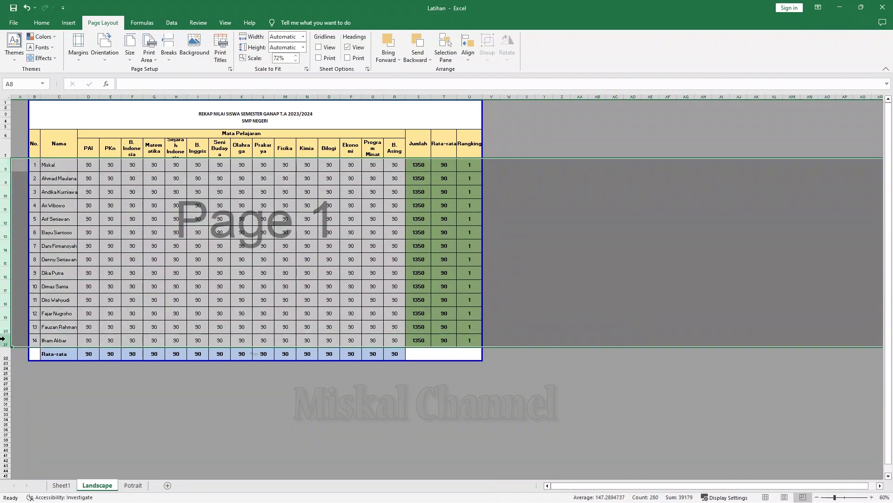
pyautogui.moveTo(7, 185); pyautogui.dragTo(6, 182)
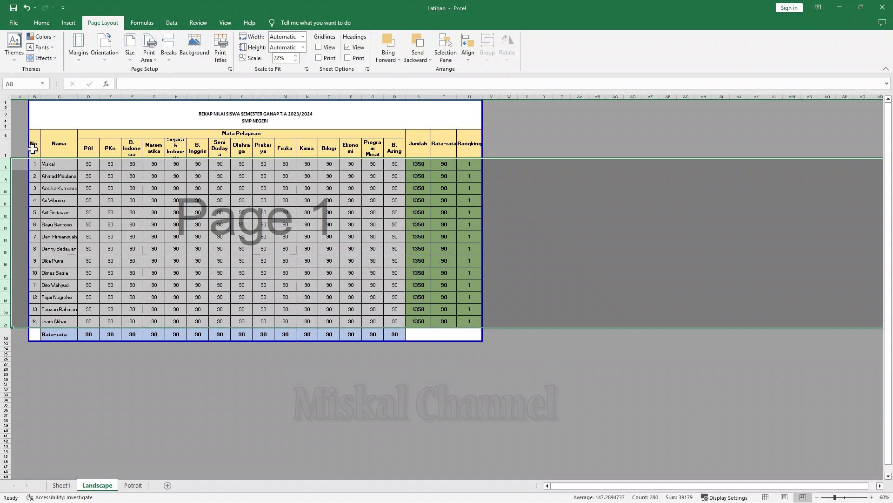
pyautogui.click(420, 368)
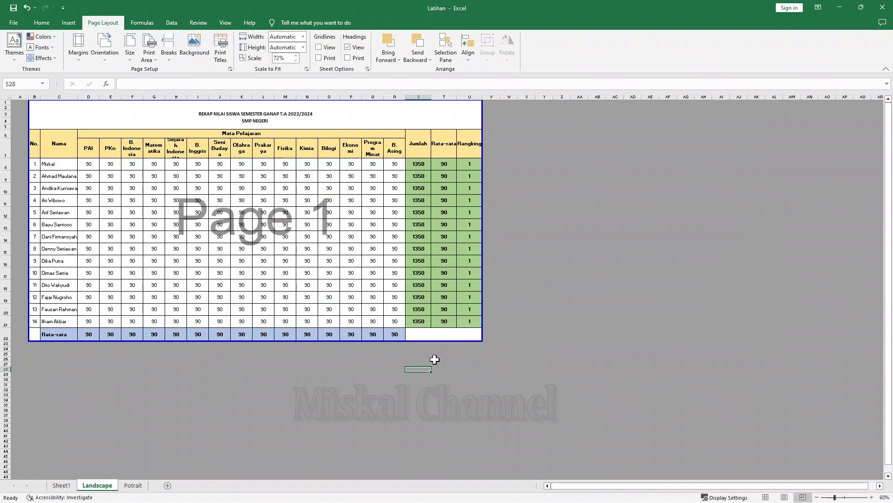
pyautogui.hotkey('ctrl', 'p')
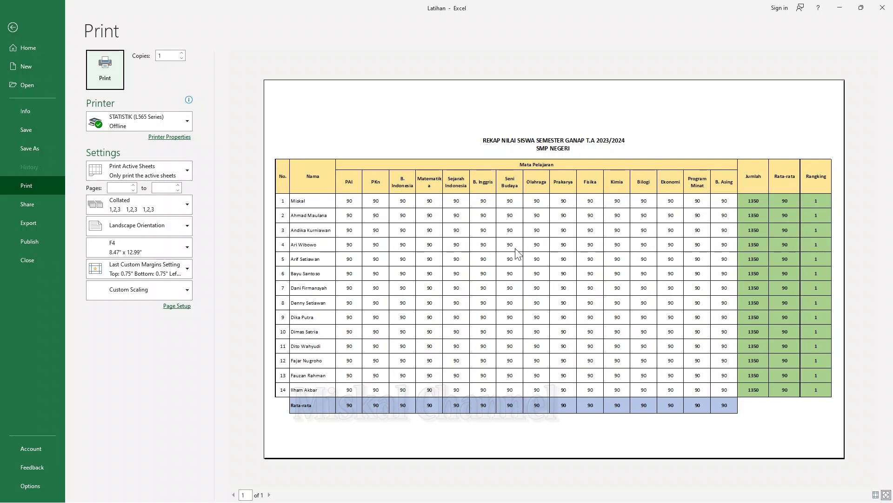
pyautogui.click(12, 37)
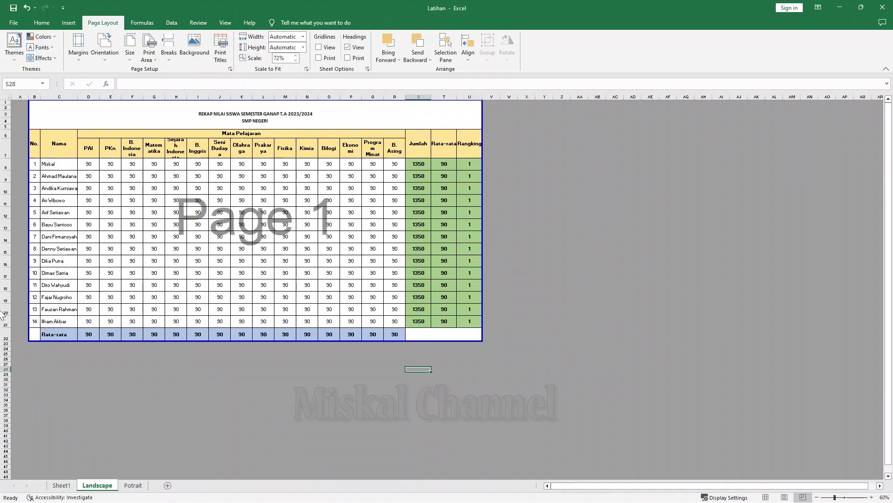
# - Readjust rows 8 to 21 to a slightly greater height that still fits one page, and check the print preview
pyautogui.moveTo(2, 321); pyautogui.dragTo(3, 171)
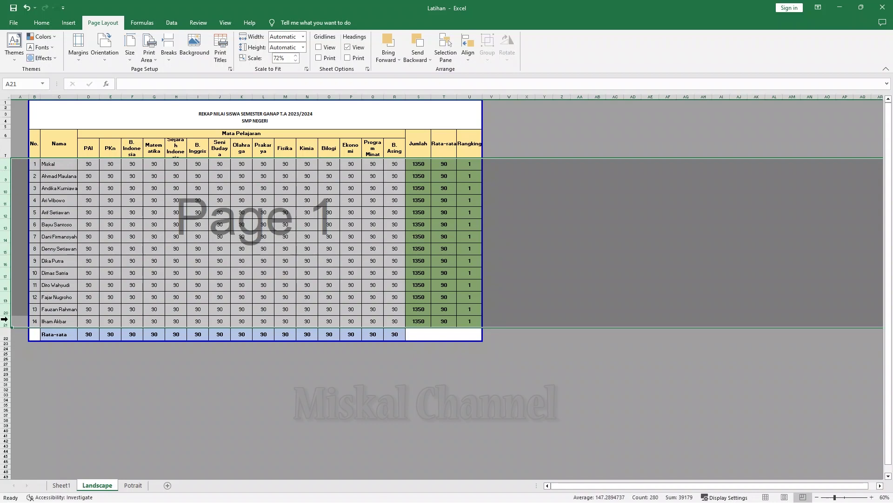
pyautogui.moveTo(2, 324); pyautogui.dragTo(6, 173)
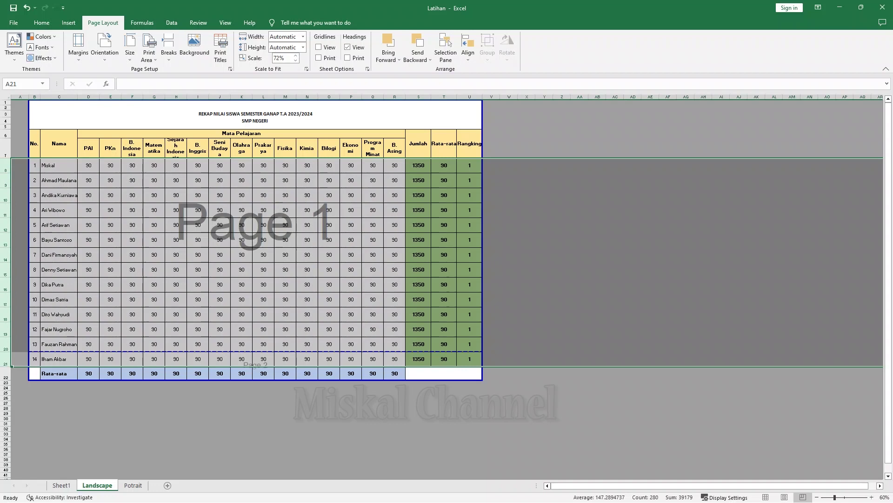
pyautogui.moveTo(8, 173); pyautogui.dragTo(8, 171)
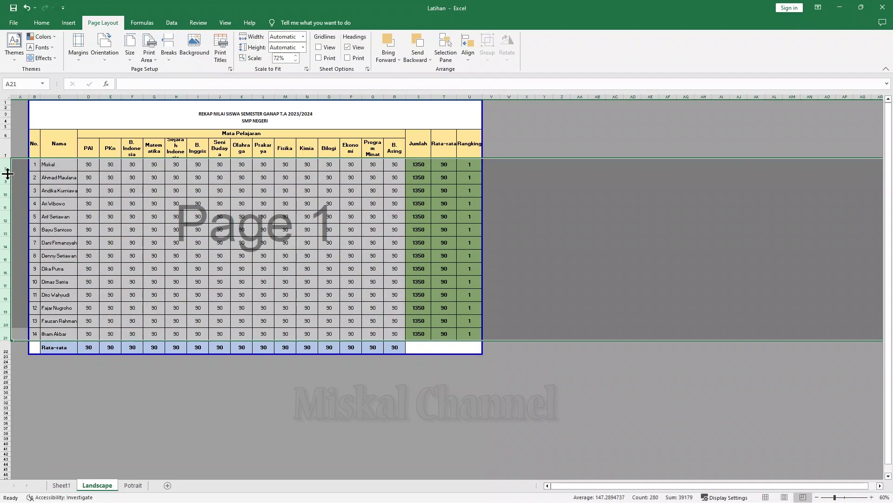
pyautogui.hotkey('ctrl', 'p')
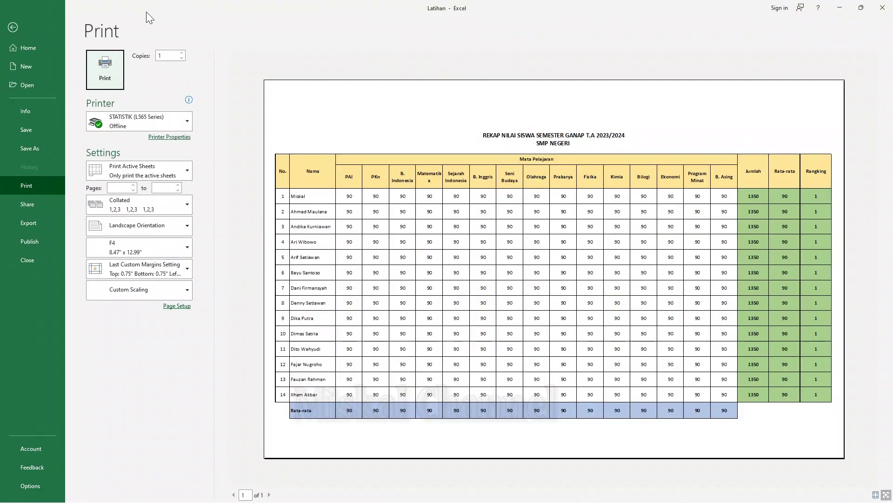
pyautogui.click(13, 27)
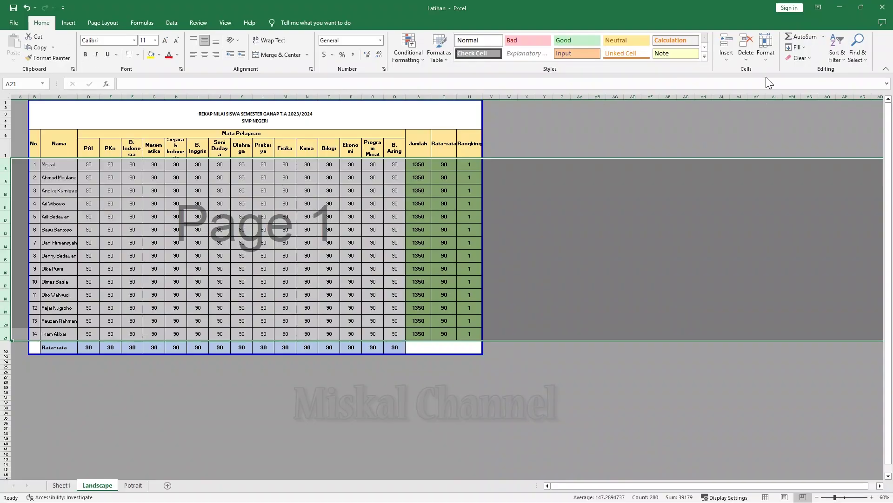
# - Set the height of rows 8 to 21 to exactly 36 and check the page in the print preview
pyautogui.click(766, 47)
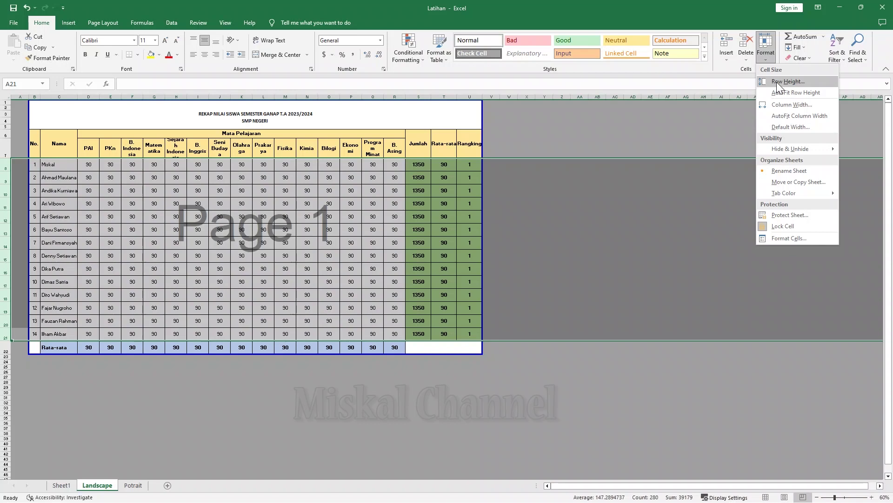
pyautogui.click(777, 82)
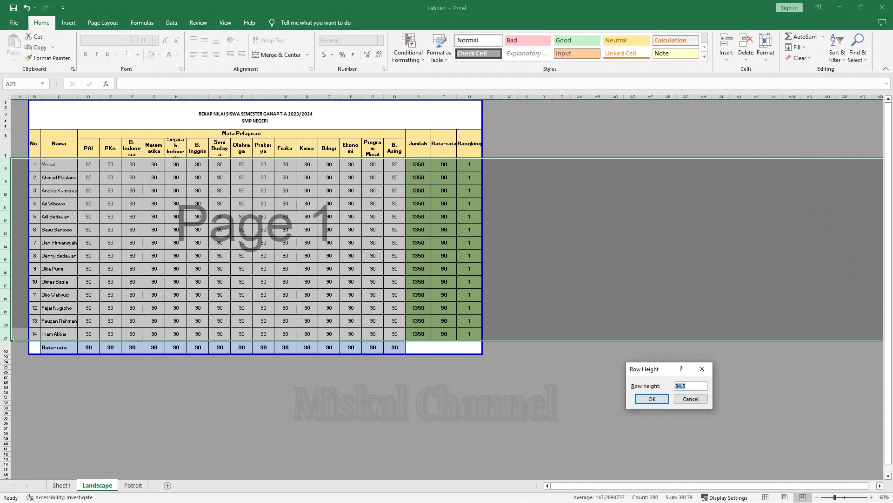
pyautogui.write('36')
pyautogui.press('Return')
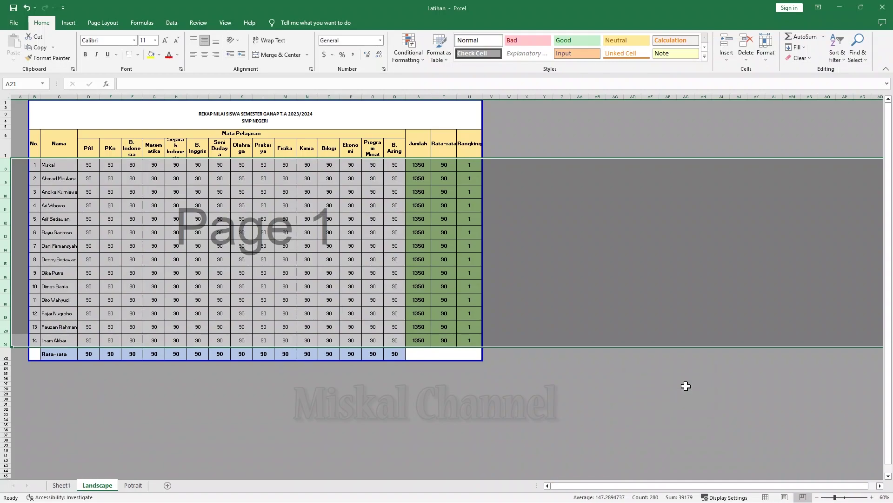
pyautogui.hotkey('ctrl', 'p')
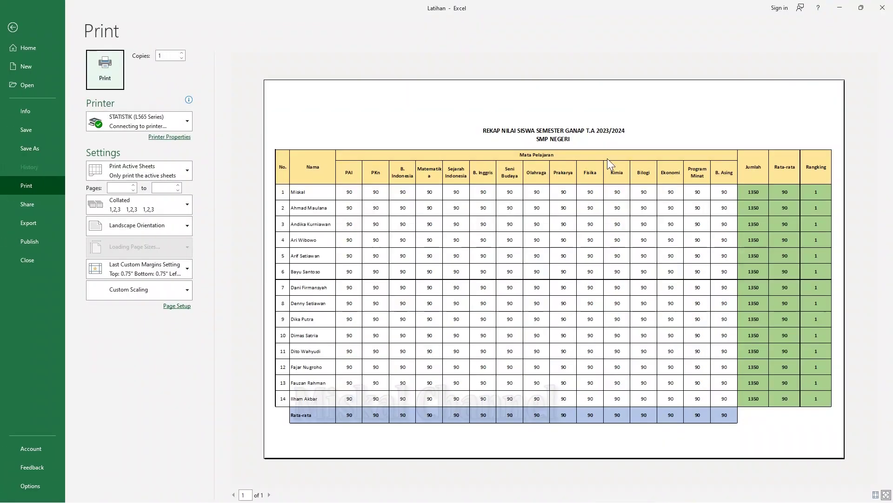
pyautogui.click(12, 28)
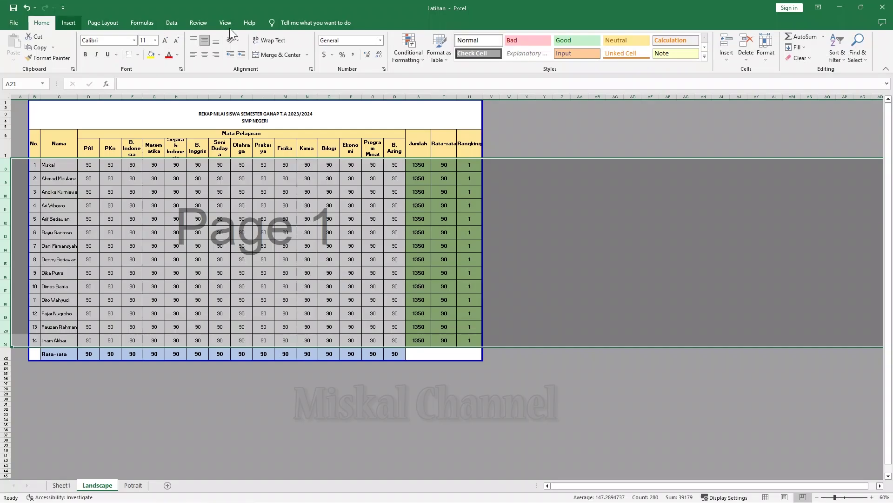
# - Set the height of rows 8 to 21 to 38 and check the page in the print preview
pyautogui.click(767, 58)
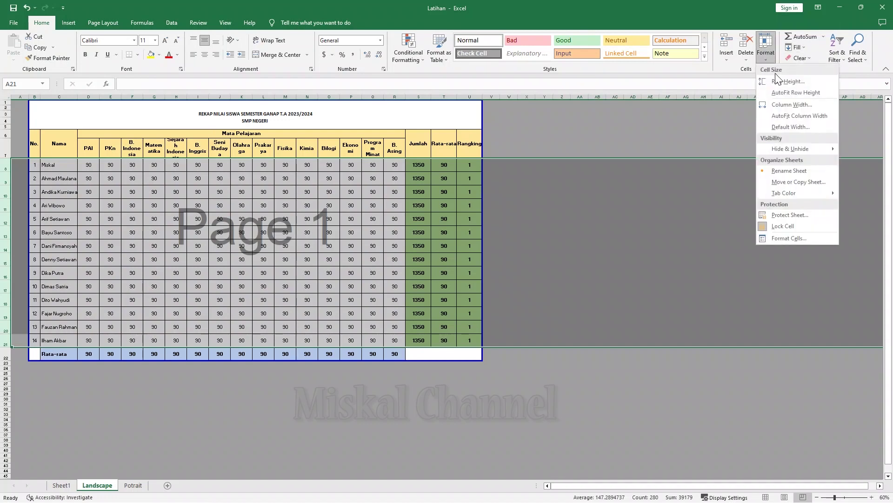
pyautogui.click(781, 83)
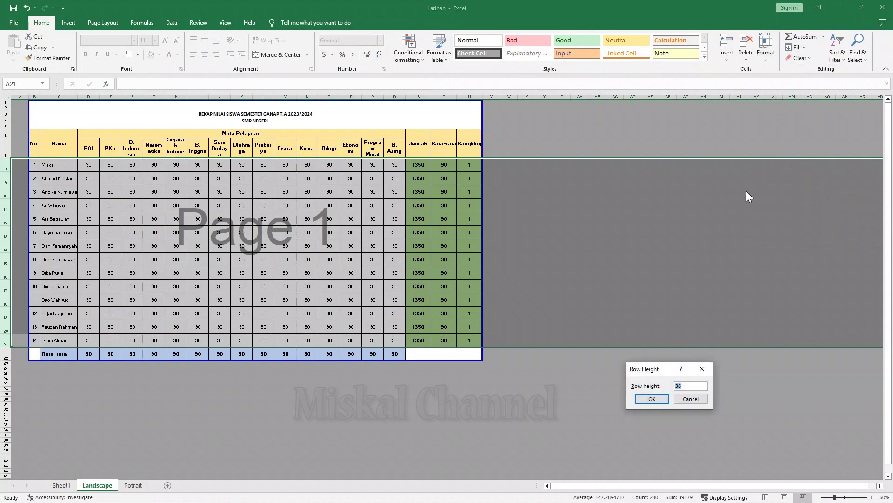
pyautogui.write('38')
pyautogui.press('Return')
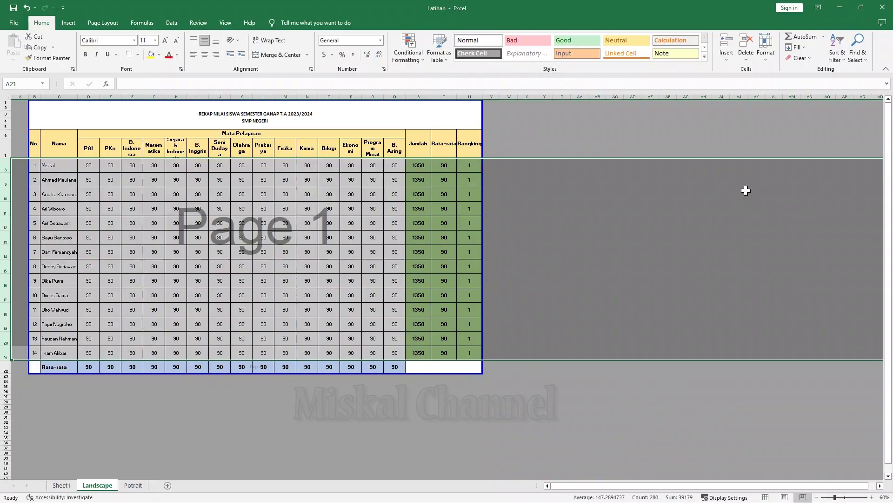
pyautogui.hotkey('ctrl', 'p')
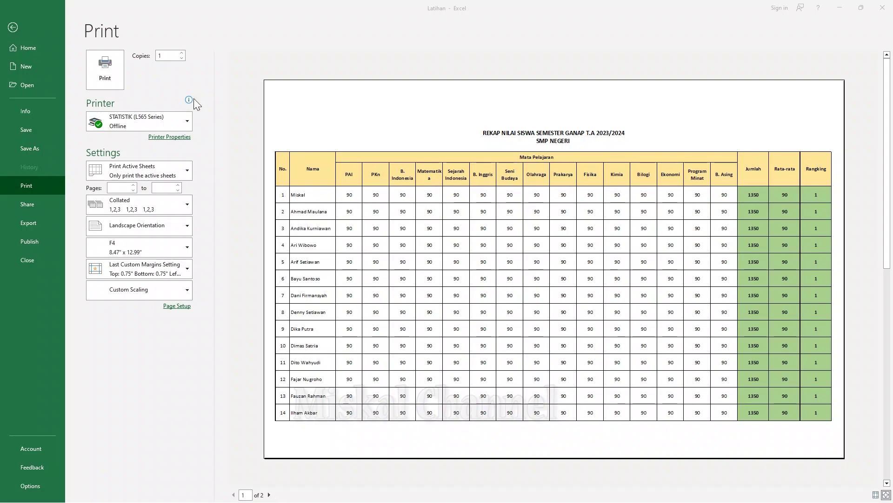
pyautogui.click(16, 24)
# - Move the print area's upper boundary down to row 3, excluding the blank rows above the title, and check the print preview
pyautogui.click(269, 228)
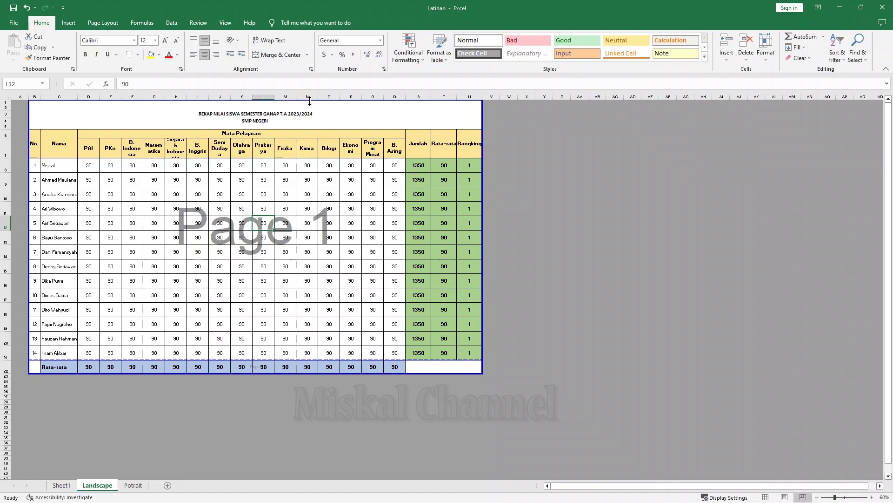
pyautogui.moveTo(310, 101); pyautogui.dragTo(310, 112)
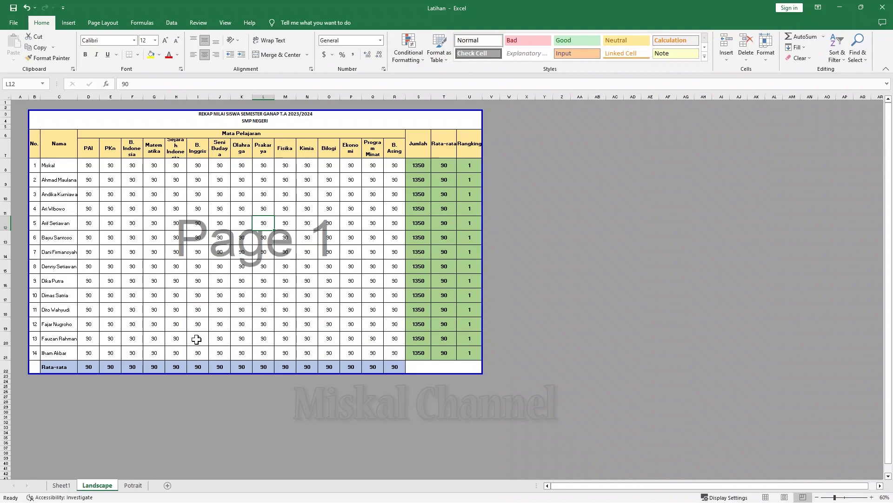
pyautogui.hotkey('ctrl', 'p')
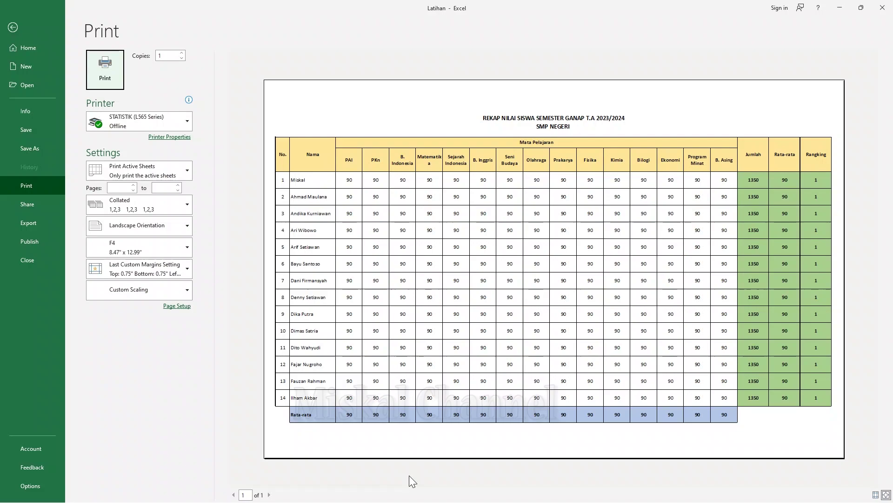
pyautogui.click(18, 31)
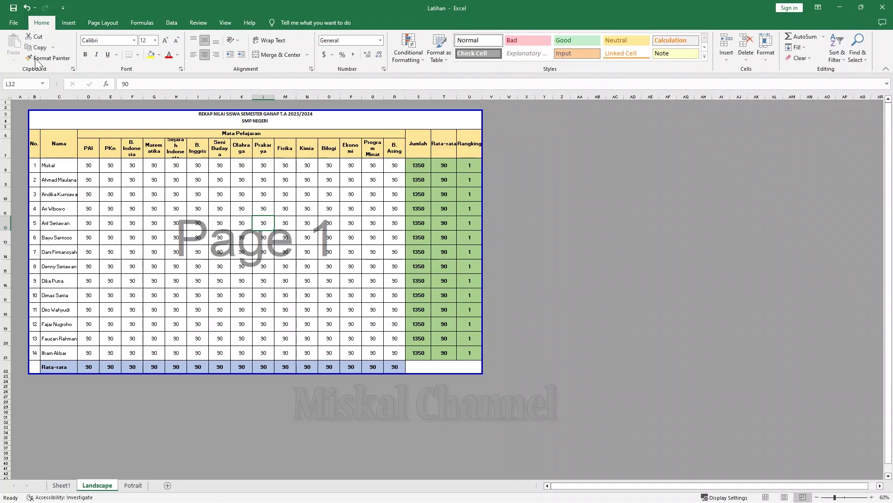
# - Switch to the Potrait worksheet and set its paper size to A4 210 x 297 mm
pyautogui.click(133, 485)
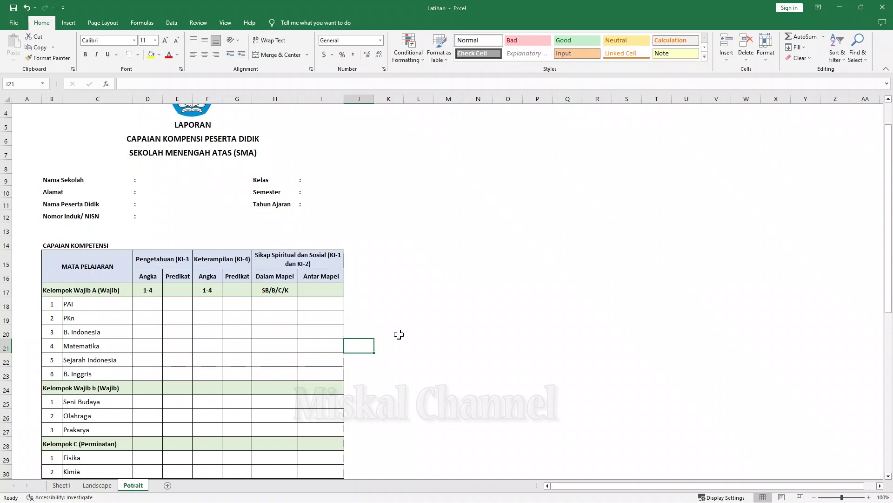
pyautogui.scroll(1, 398, 335)
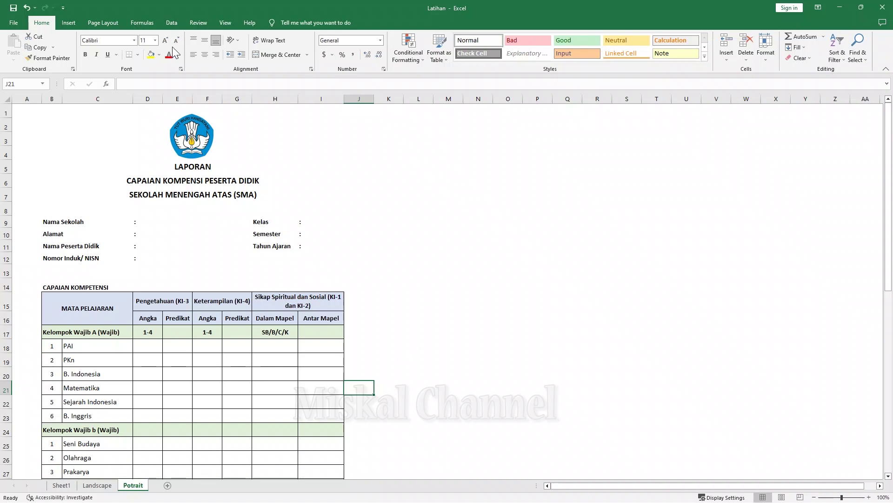
pyautogui.click(114, 21)
pyautogui.click(134, 64)
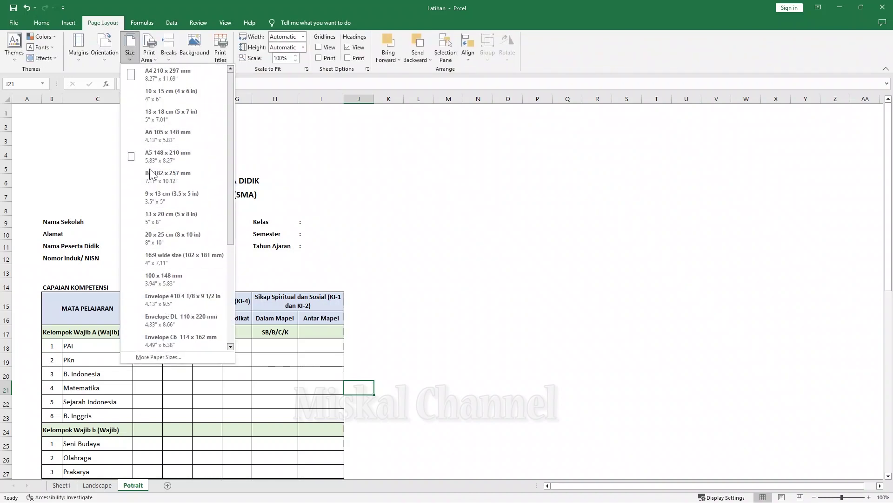
pyautogui.click(168, 76)
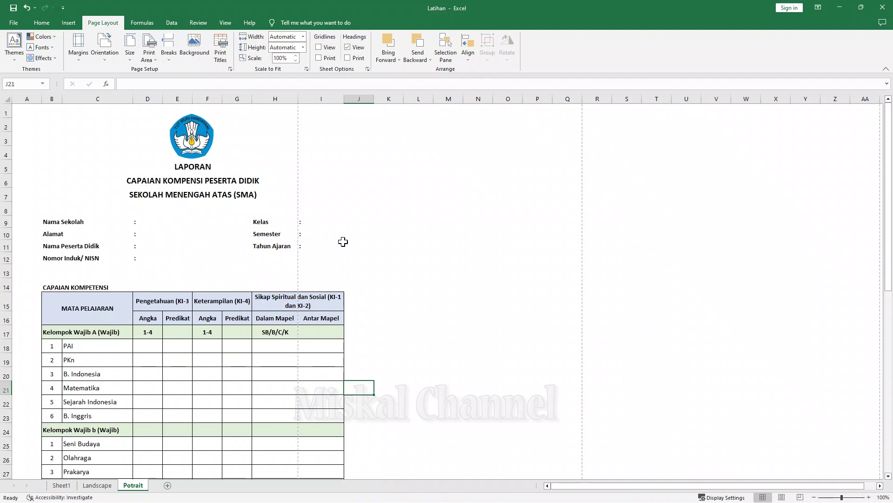
# - Try to fit the report's columns on one page width by moving the page break past column I and excluding blank column A
pyautogui.scroll(-2, 343, 241)
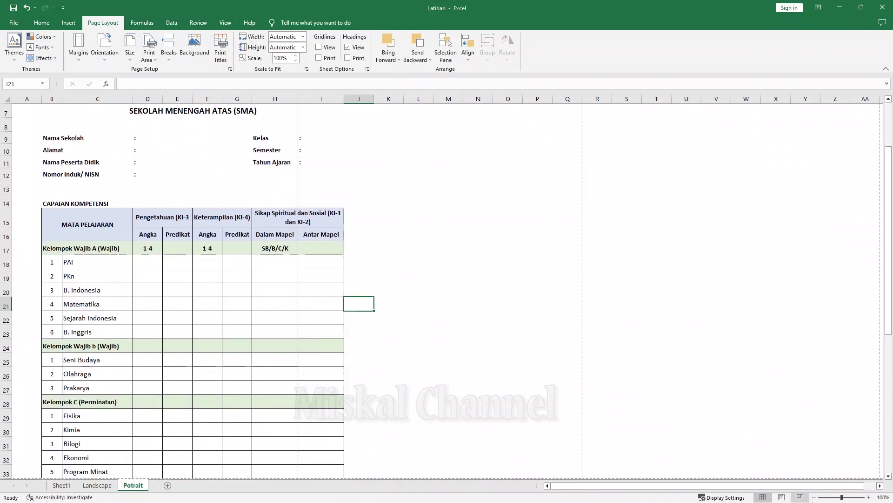
pyautogui.click(800, 497)
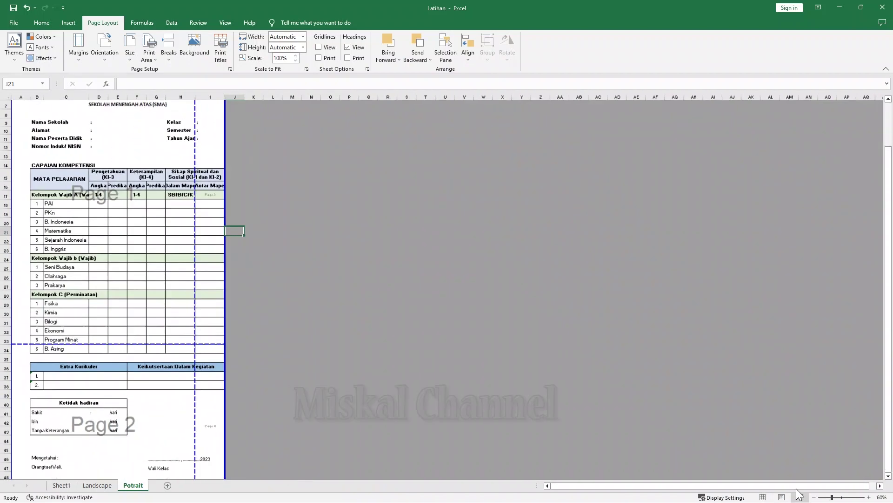
pyautogui.scroll(-2, 403, 265)
pyautogui.moveTo(181, 222); pyautogui.dragTo(209, 221)
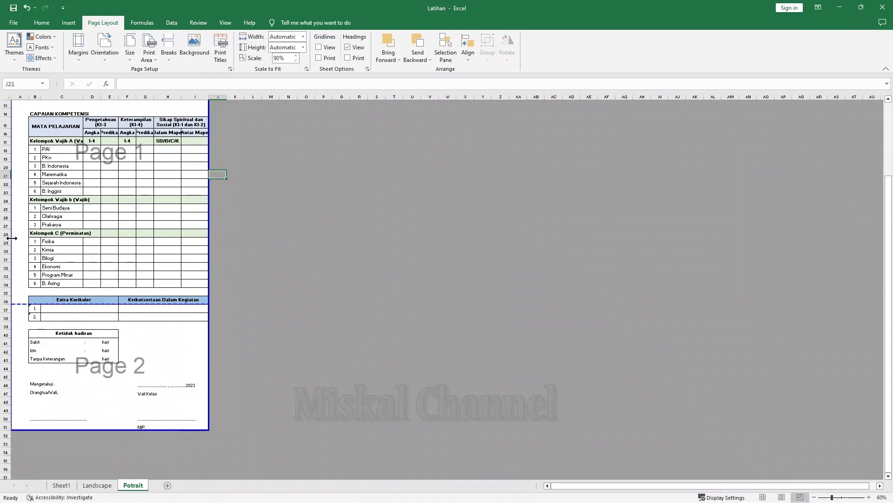
pyautogui.moveTo(11, 239); pyautogui.dragTo(29, 239)
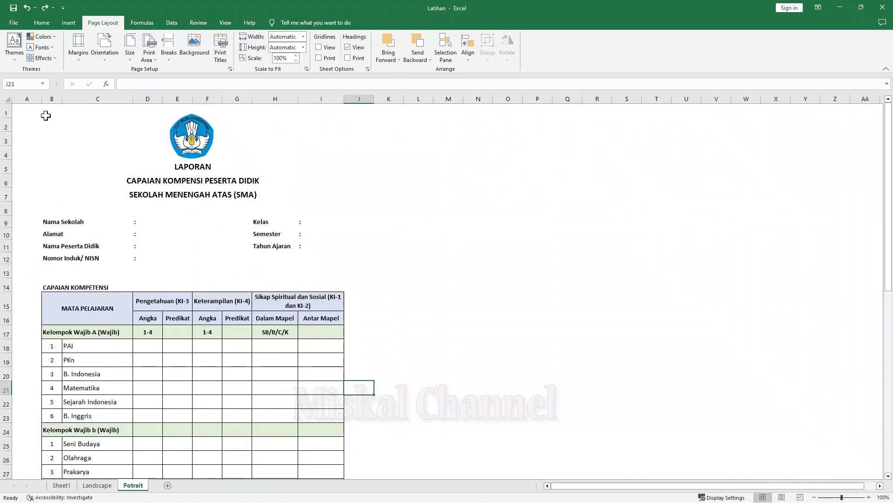
# - Set the report range B1:I51 as the print area of the Potrait worksheet
pyautogui.moveTo(46, 115); pyautogui.dragTo(267, 391)
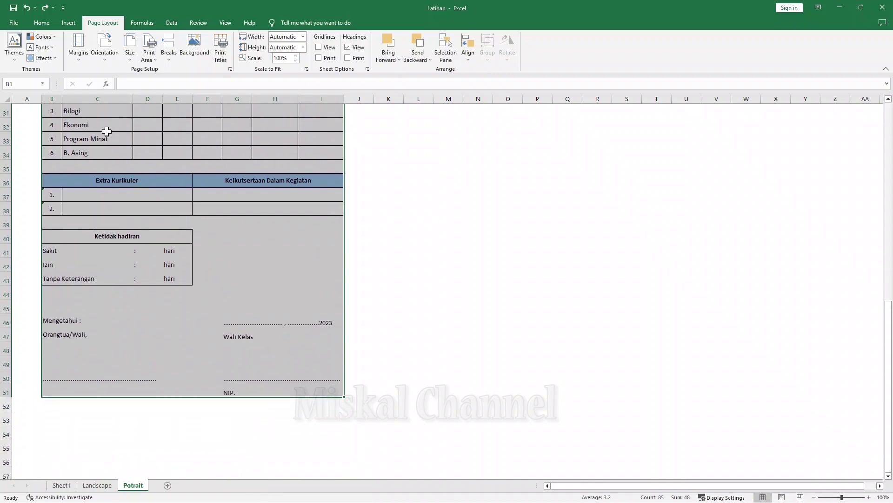
pyautogui.click(156, 60)
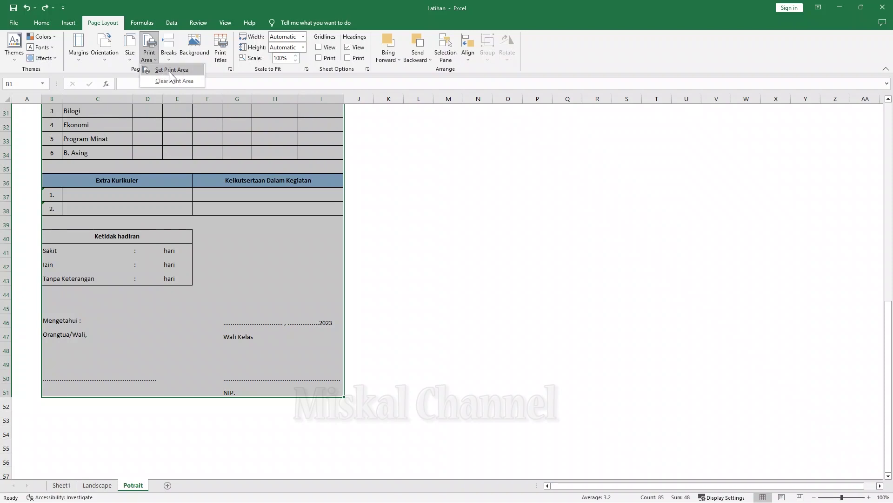
pyautogui.click(170, 73)
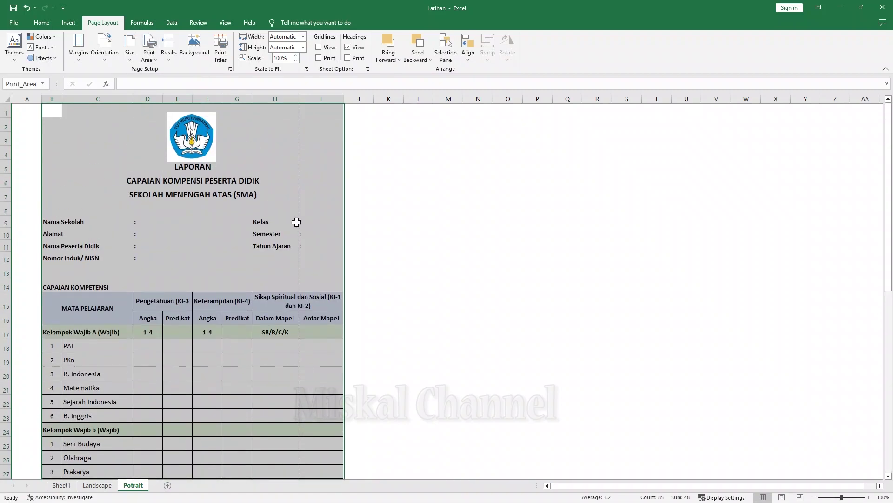
# - Fit the print area on one page in Page Break Preview by moving the inner breaks to column I's edge and below row 51
pyautogui.click(801, 498)
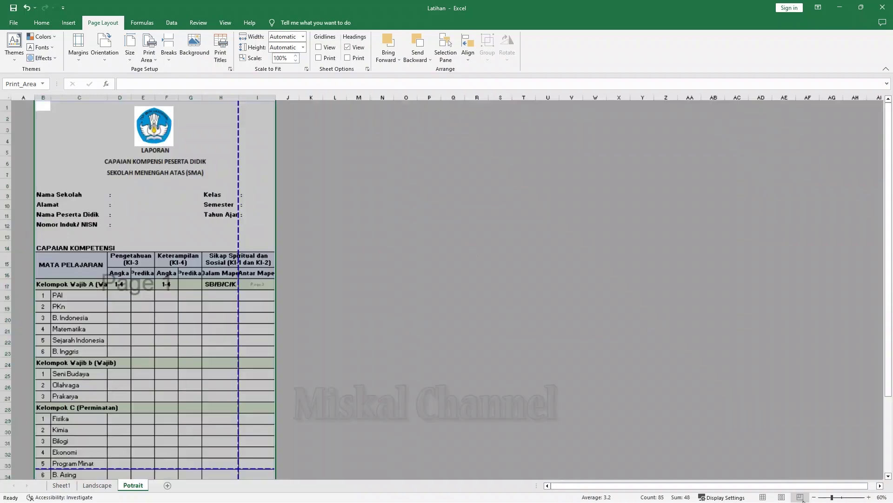
pyautogui.click(235, 279)
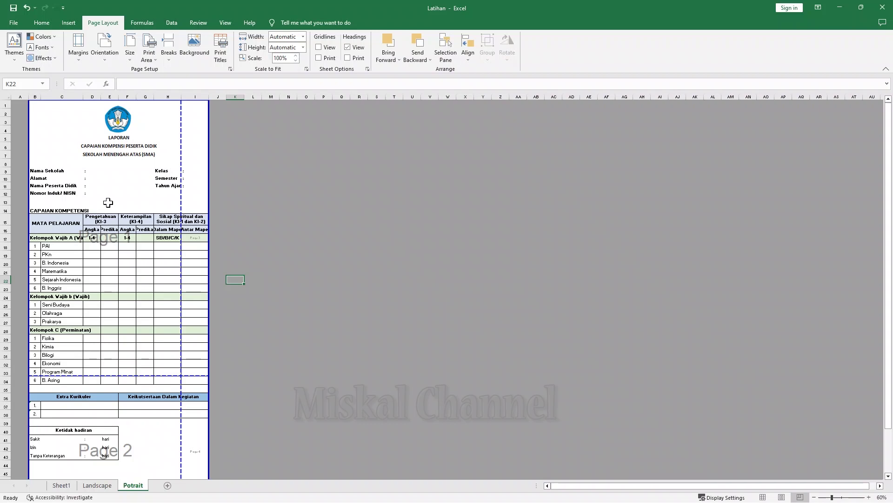
pyautogui.scroll(-2, 108, 202)
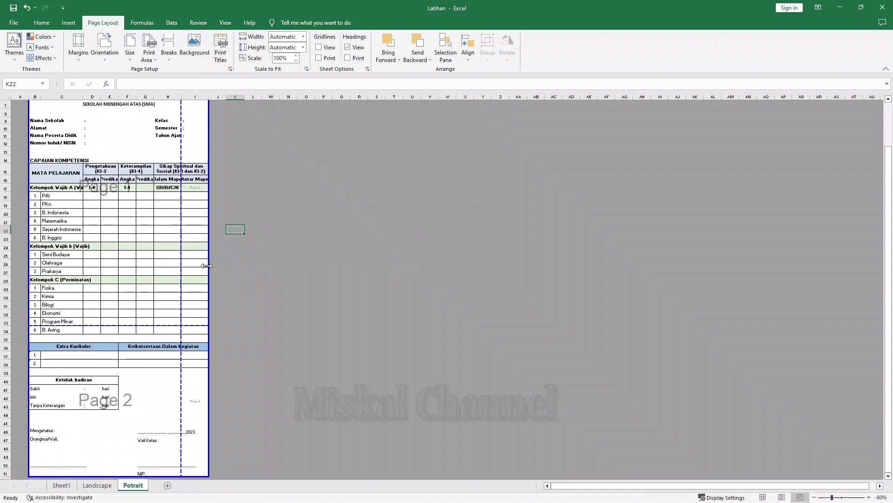
pyautogui.moveTo(207, 265); pyautogui.dragTo(208, 266)
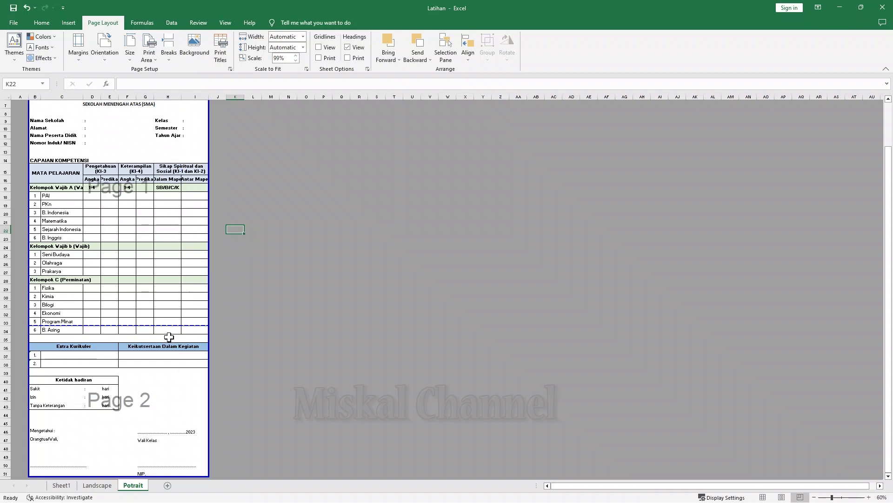
pyautogui.scroll(-2, 160, 346)
pyautogui.moveTo(155, 281); pyautogui.dragTo(148, 431)
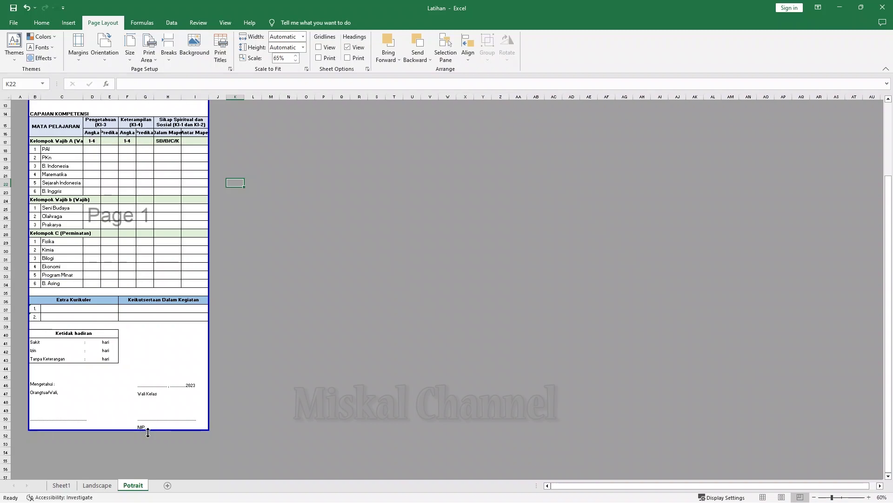
# - Move the print area's upper boundary down to row 2, excluding row 1 above the logo
pyautogui.scroll(4, 161, 313)
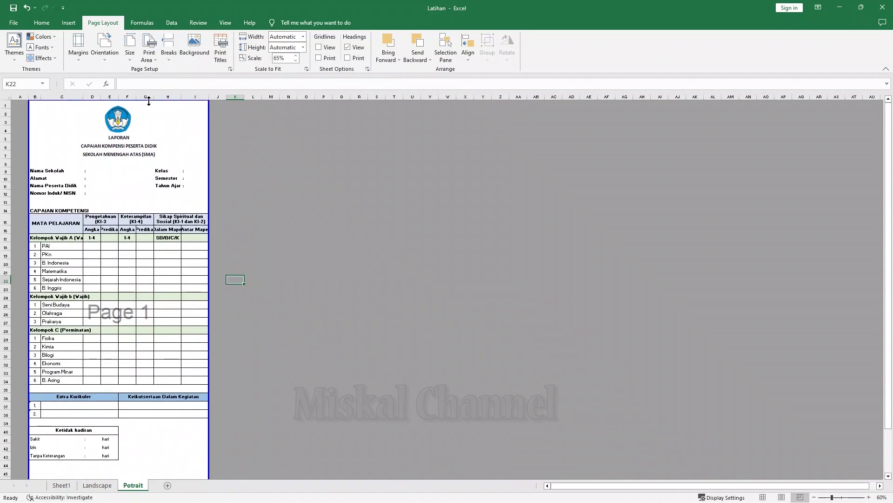
pyautogui.moveTo(148, 101); pyautogui.dragTo(149, 106)
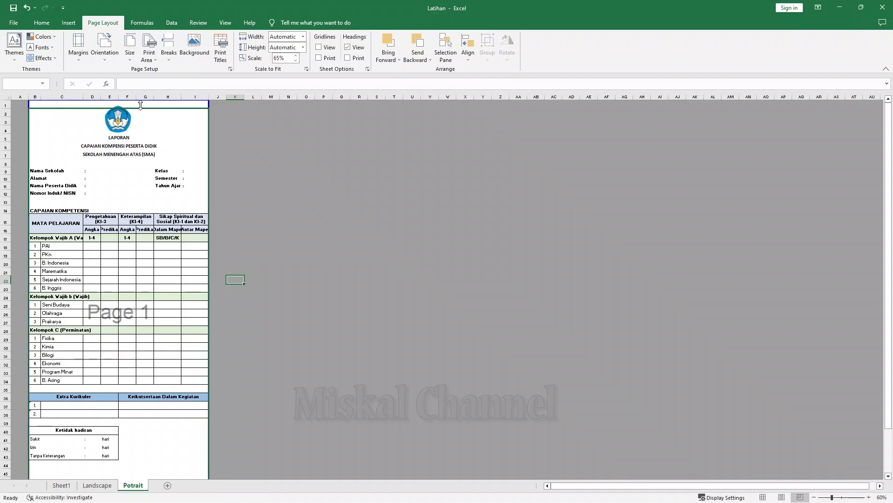
pyautogui.moveTo(138, 104); pyautogui.dragTo(138, 105)
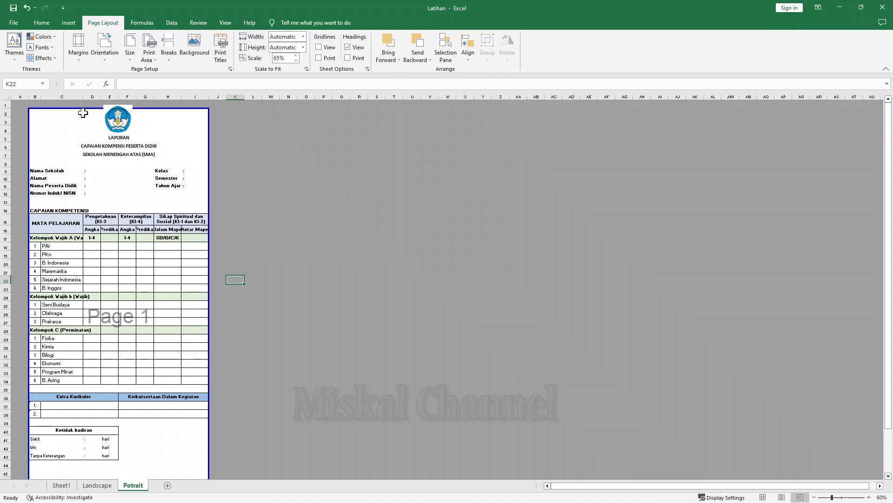
# - Delete the blank row 8 between the report title and the school details
pyautogui.click(107, 161)
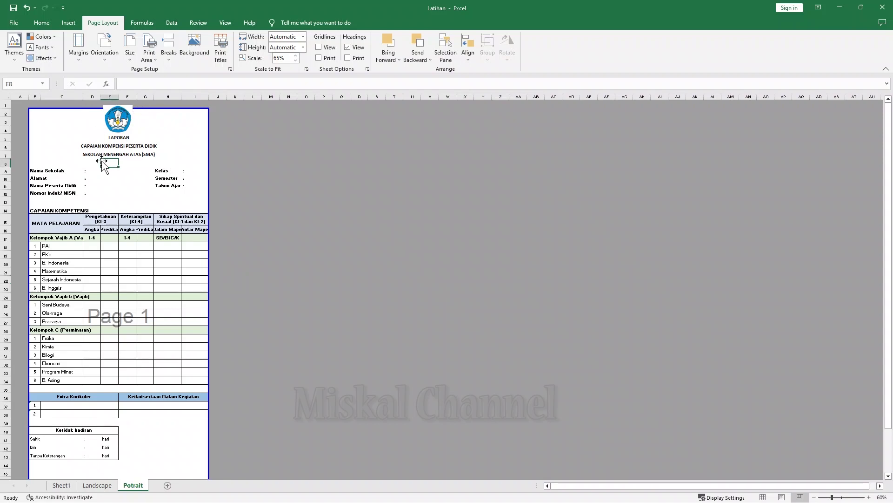
pyautogui.click(2, 162)
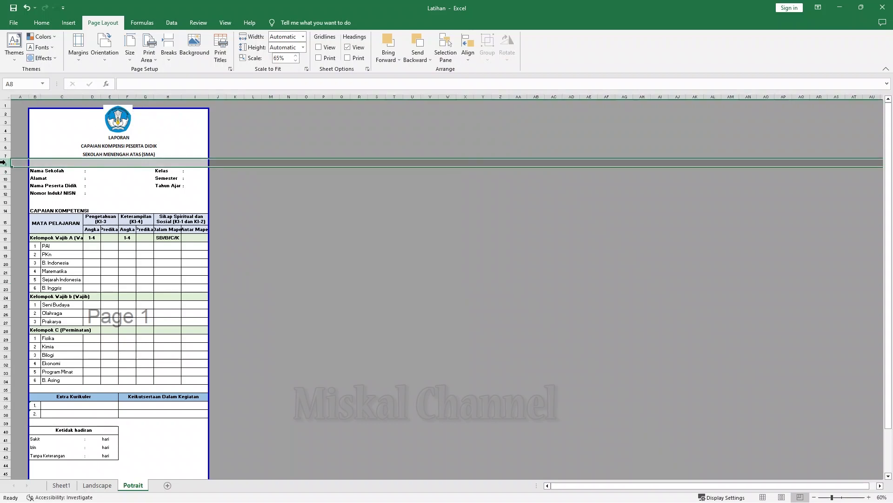
pyautogui.rightClick(4, 162)
pyautogui.click(38, 248)
# - Extend the print area's upper boundary back up to include row 1 and check the page down to its end
pyautogui.moveTo(156, 108); pyautogui.dragTo(154, 103)
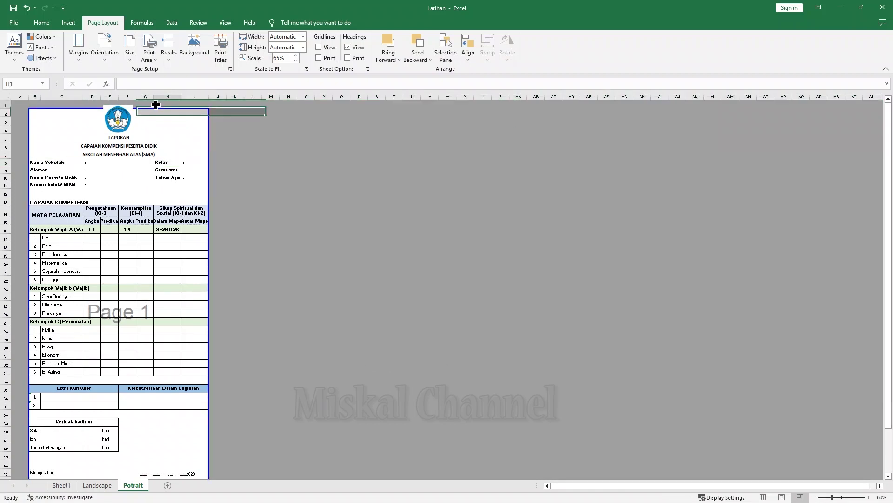
pyautogui.moveTo(146, 109); pyautogui.dragTo(144, 98)
pyautogui.scroll(-4, 186, 184)
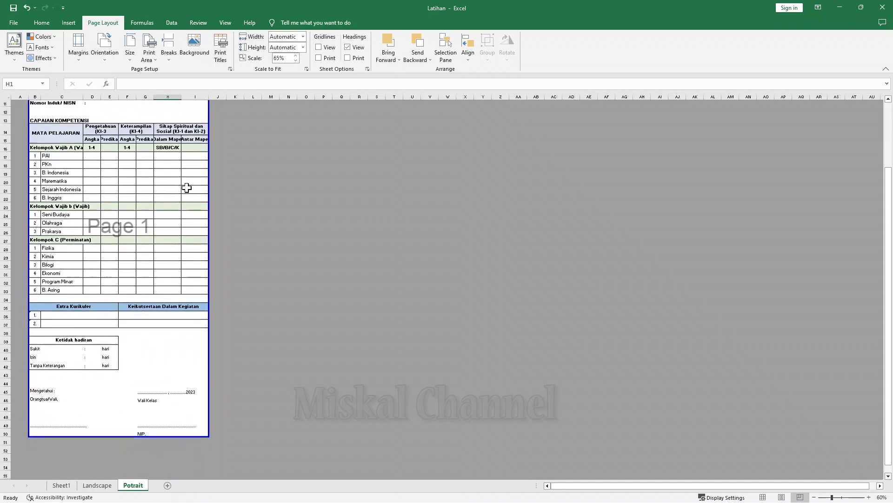
# - Center the report horizontally on the page through the custom margins in the print preview
pyautogui.hotkey('ctrl', 'p')
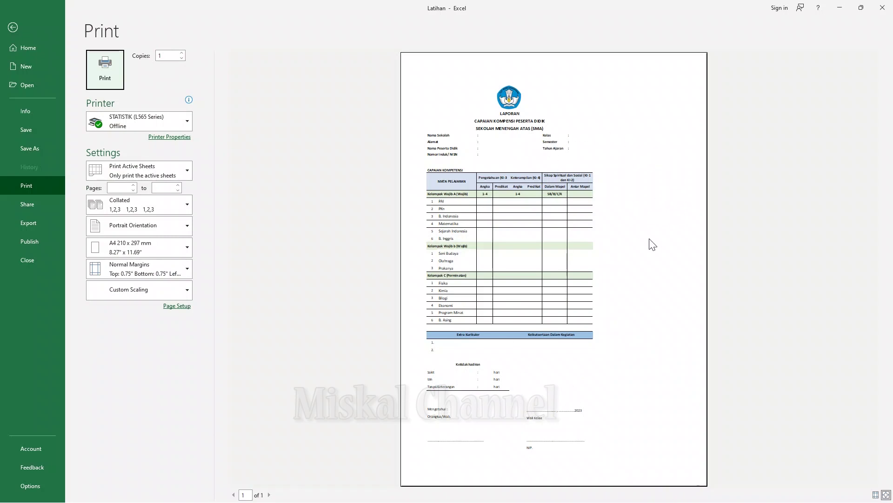
pyautogui.click(157, 280)
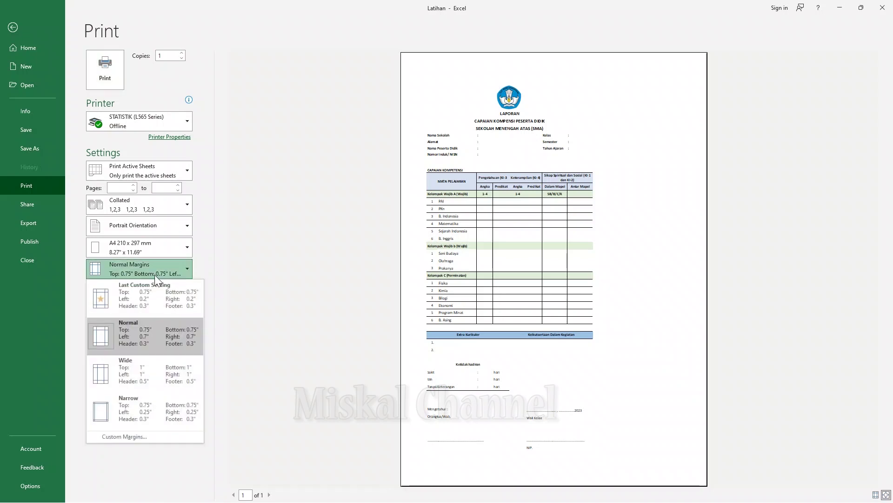
pyautogui.click(124, 436)
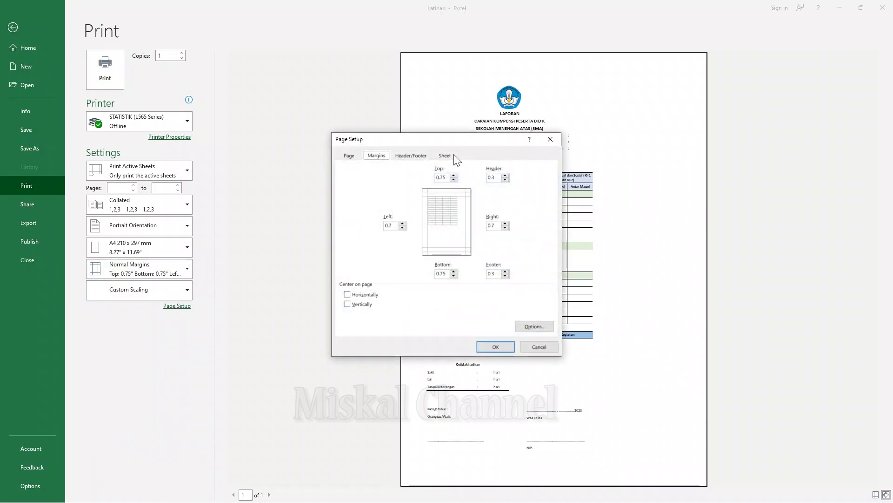
pyautogui.moveTo(459, 136); pyautogui.dragTo(308, 159)
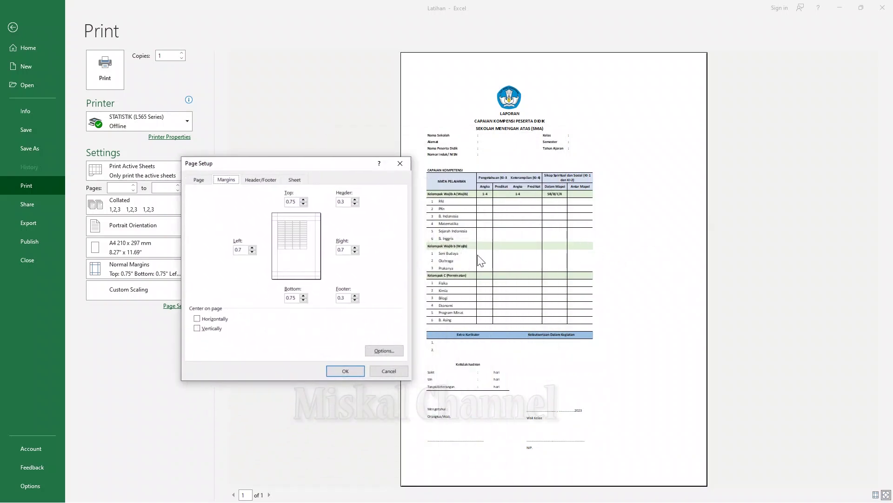
pyautogui.click(197, 319)
pyautogui.click(352, 374)
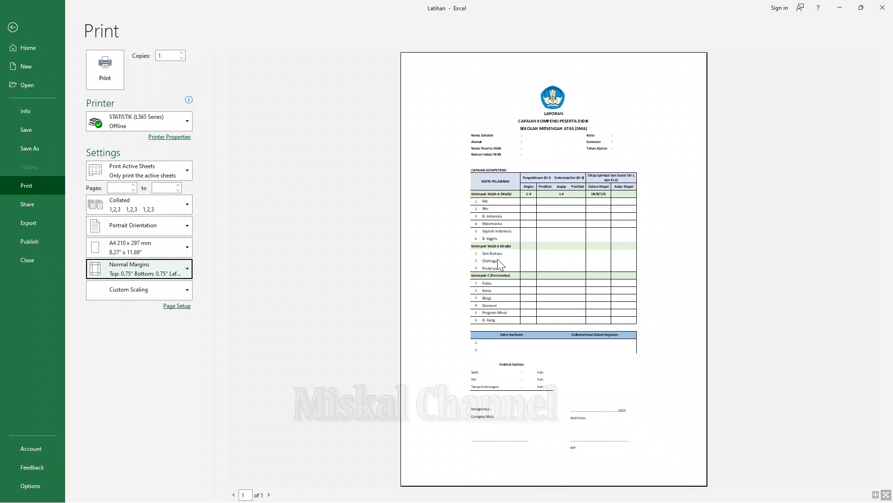
# - Center the report vertically on the page as well, check the print preview and return to the worksheet
pyautogui.click(138, 273)
pyautogui.click(112, 436)
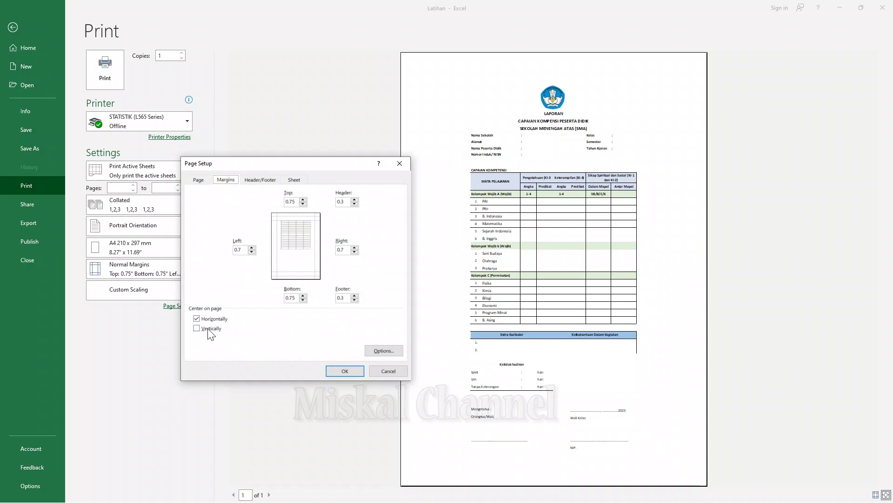
pyautogui.click(197, 328)
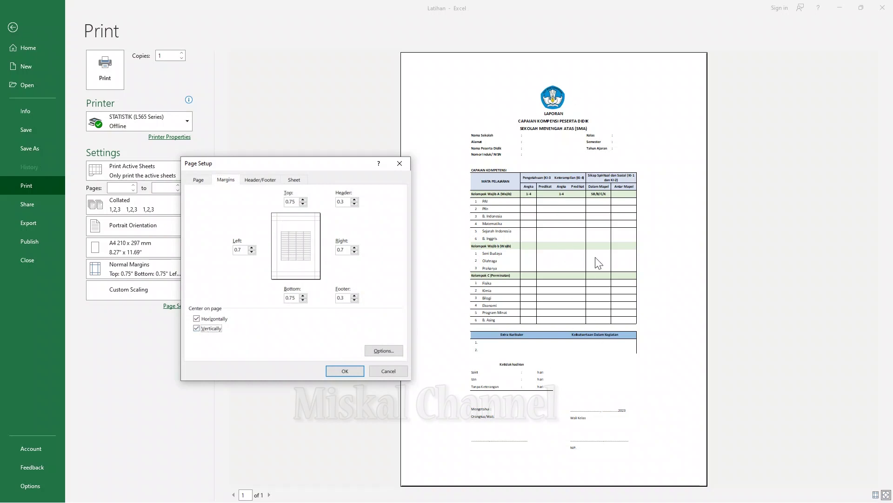
pyautogui.click(197, 329)
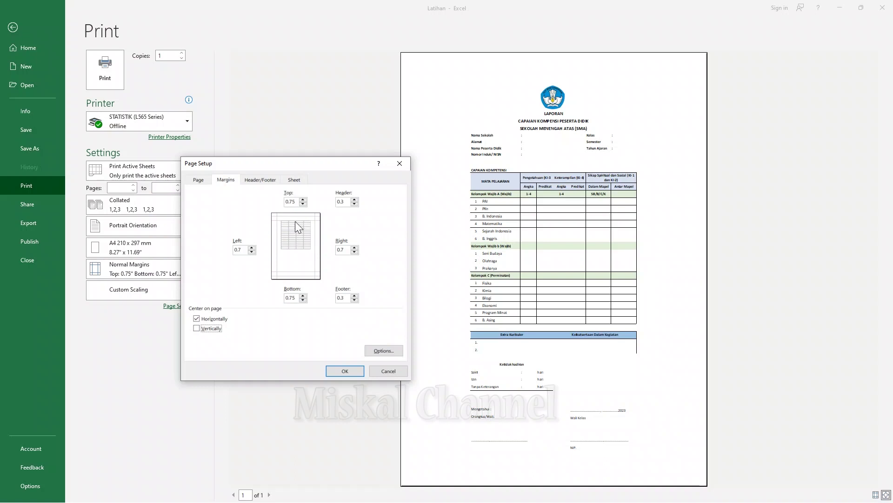
pyautogui.click(206, 333)
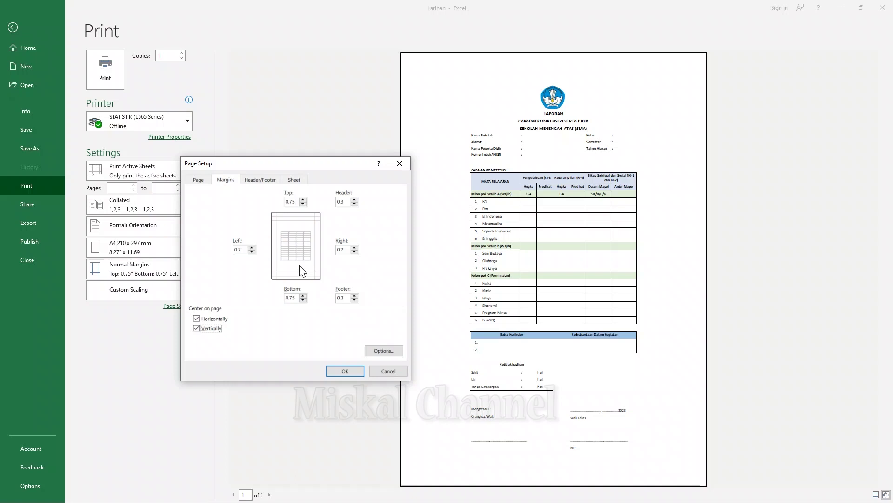
pyautogui.click(339, 372)
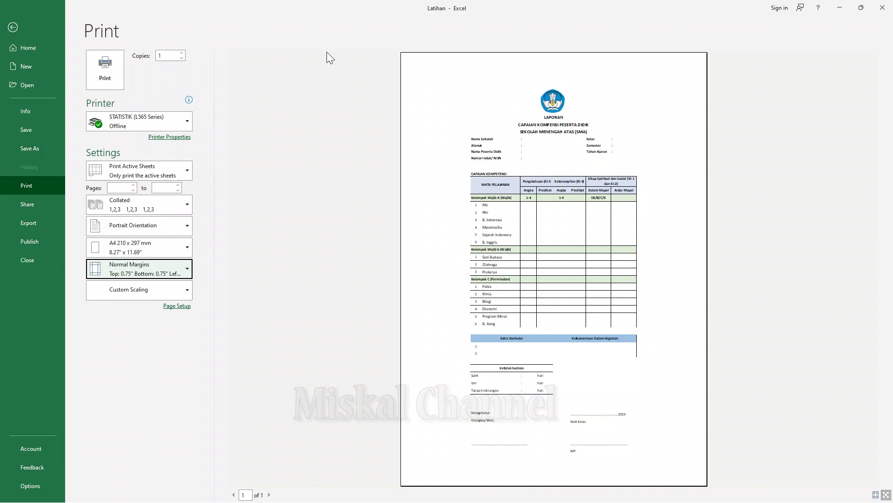
pyautogui.click(13, 28)
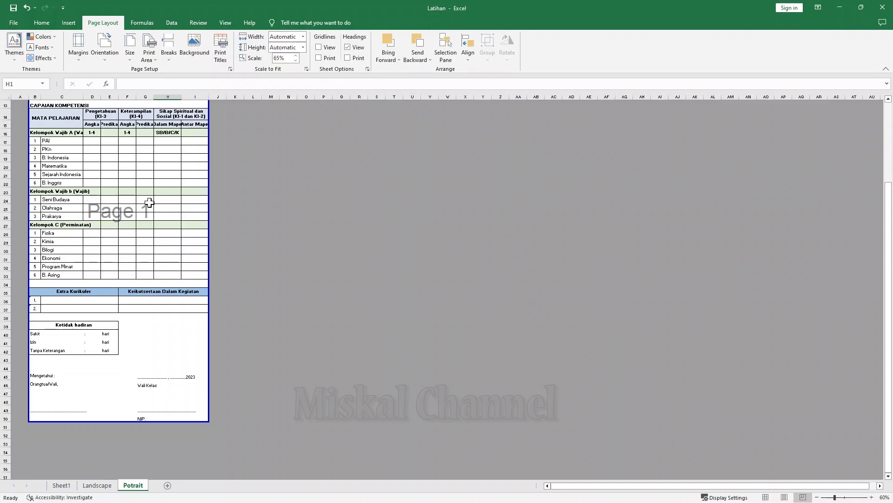
# - Widen columns D and E under the Pengetahuan heading to an equal width
pyautogui.scroll(3, 147, 202)
pyautogui.moveTo(95, 96); pyautogui.dragTo(108, 97)
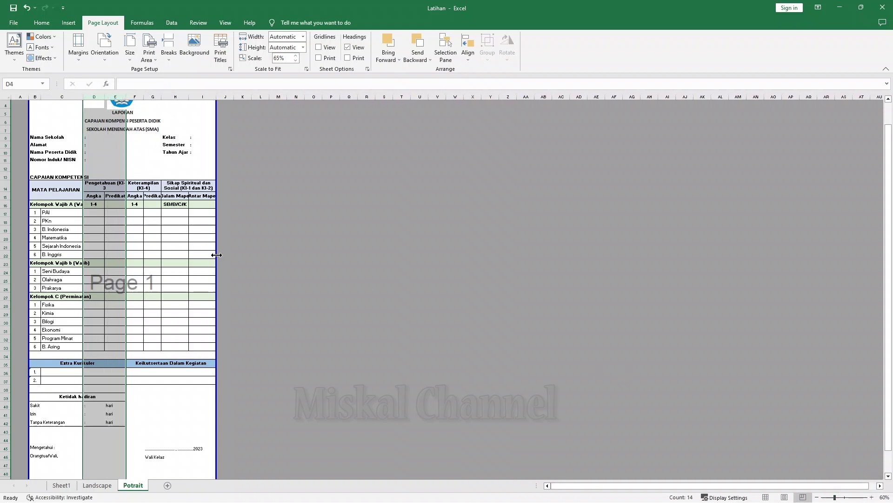
pyautogui.keyDown('ctrl'); pyautogui.scroll(3, 216, 255); pyautogui.keyUp('ctrl')
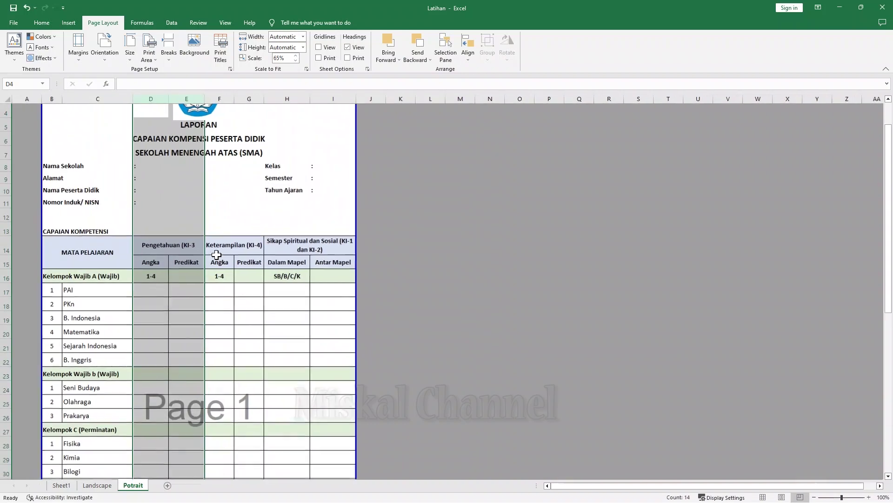
pyautogui.click(869, 497)
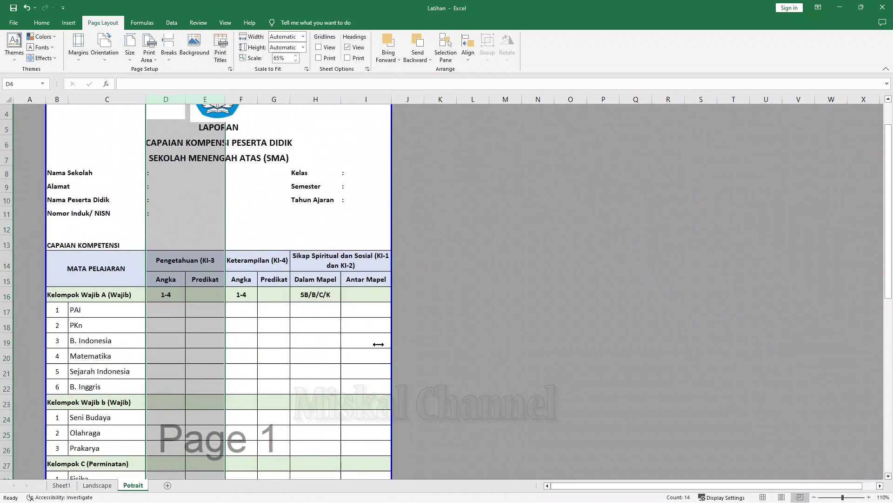
# - Widen columns F and G under Keterampilan equally, and slightly widen the Sikap columns H and I
pyautogui.click(325, 363)
pyautogui.click(251, 98)
pyautogui.moveTo(250, 99); pyautogui.dragTo(269, 100)
pyautogui.moveTo(339, 98); pyautogui.dragTo(367, 100)
pyautogui.moveTo(287, 99)
pyautogui.mouseDown()
pyautogui.moveTo(249, 99)
pyautogui.moveTo(271, 100)
pyautogui.mouseUp()
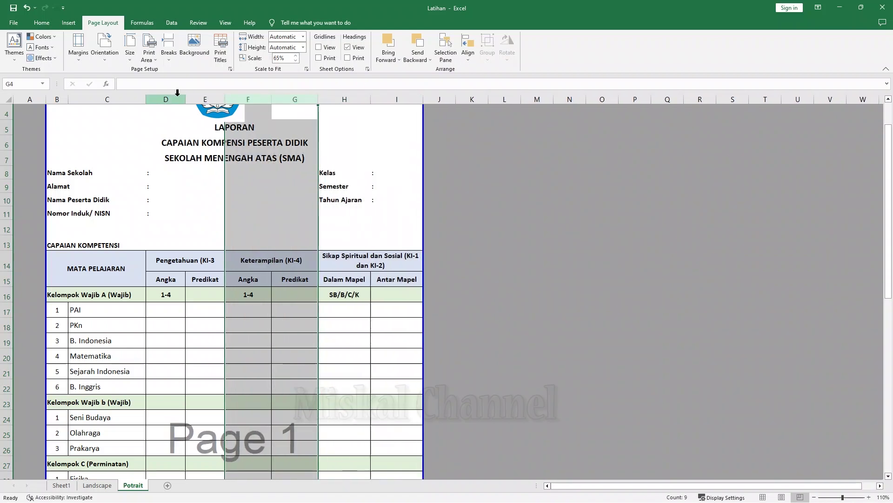
# - Set the print scale to 70% and undo the extra widening tried on columns D and E
pyautogui.moveTo(167, 98); pyautogui.dragTo(195, 99)
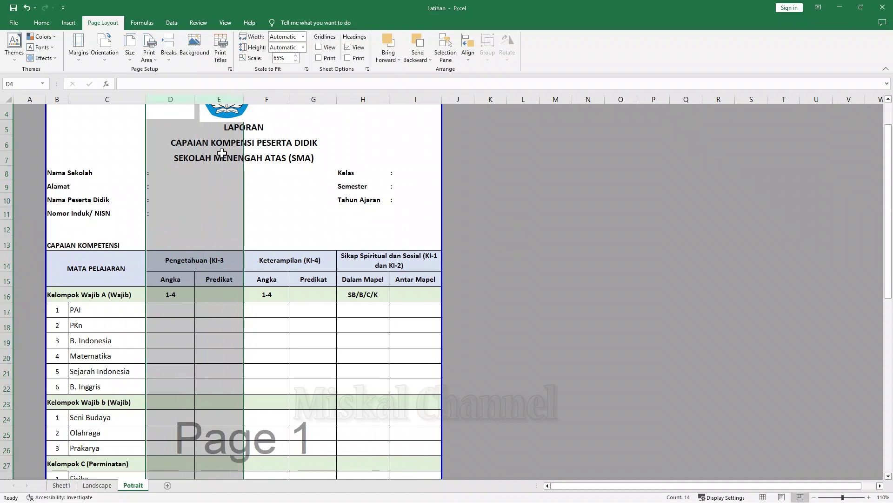
pyautogui.click(299, 57)
pyautogui.scroll(-10, 339, 141)
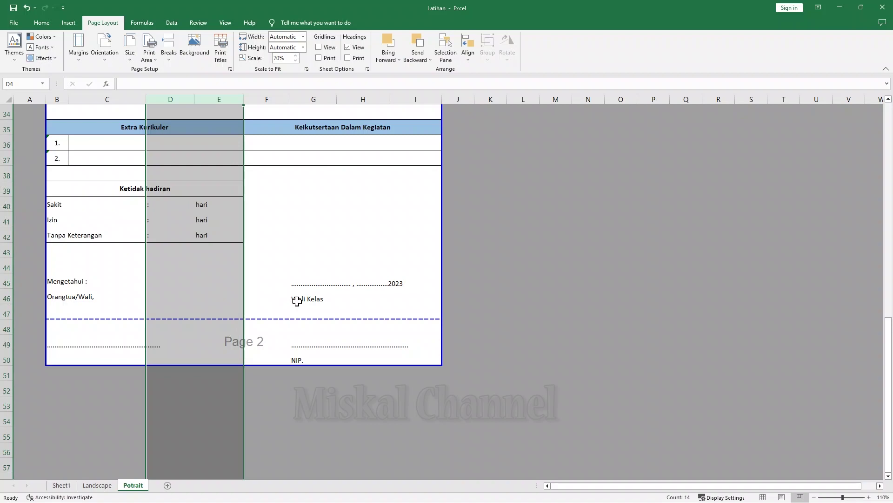
pyautogui.hotkey('ctrl', 'z')
pyautogui.scroll(-5, 265, 326)
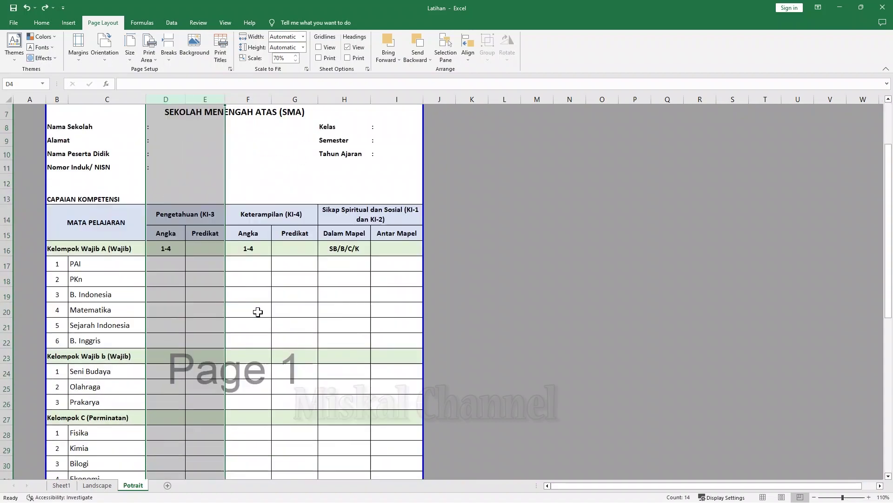
pyautogui.click(275, 342)
pyautogui.scroll(-5, 201, 358)
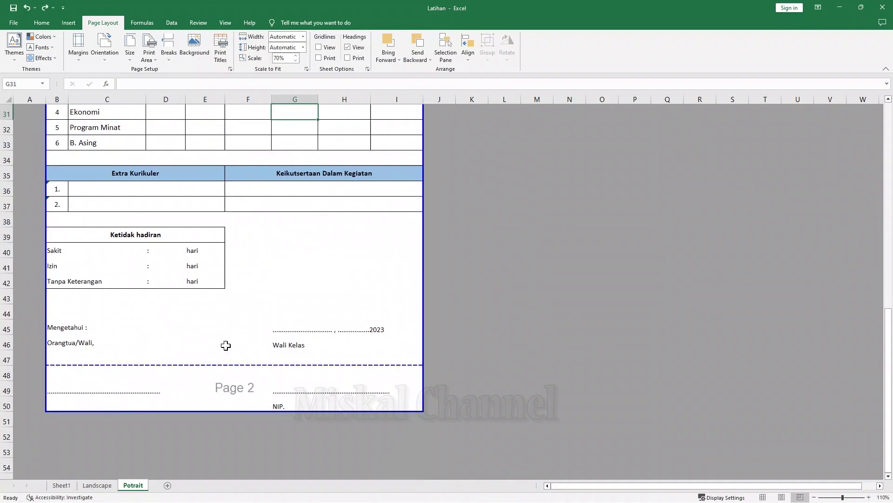
# - Reduce the height of rows 16 to 42 so the report fits one page, and check it in the print preview
pyautogui.scroll(6, 225, 344)
pyautogui.scroll(1, 225, 345)
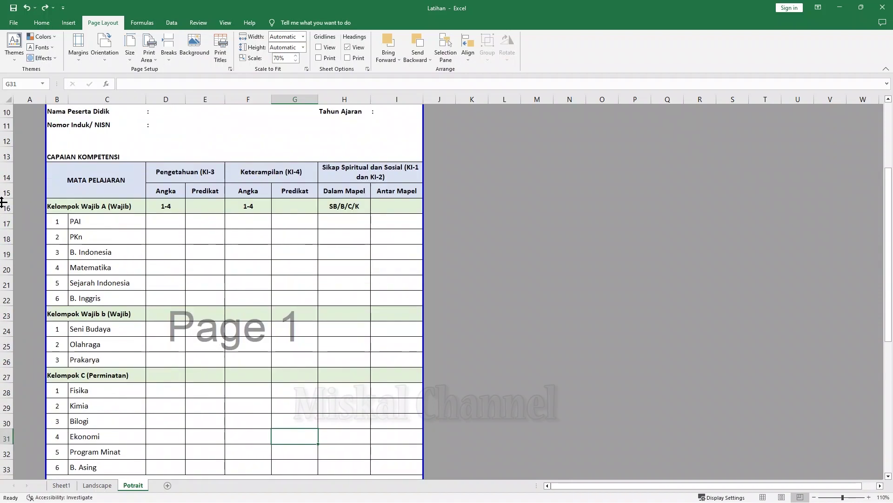
pyautogui.moveTo(2, 206); pyautogui.dragTo(30, 375)
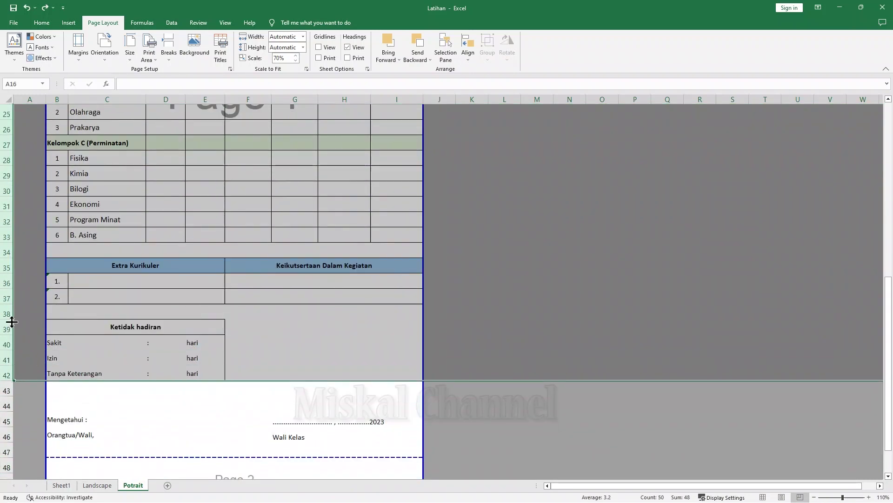
pyautogui.moveTo(9, 318); pyautogui.dragTo(3, 316)
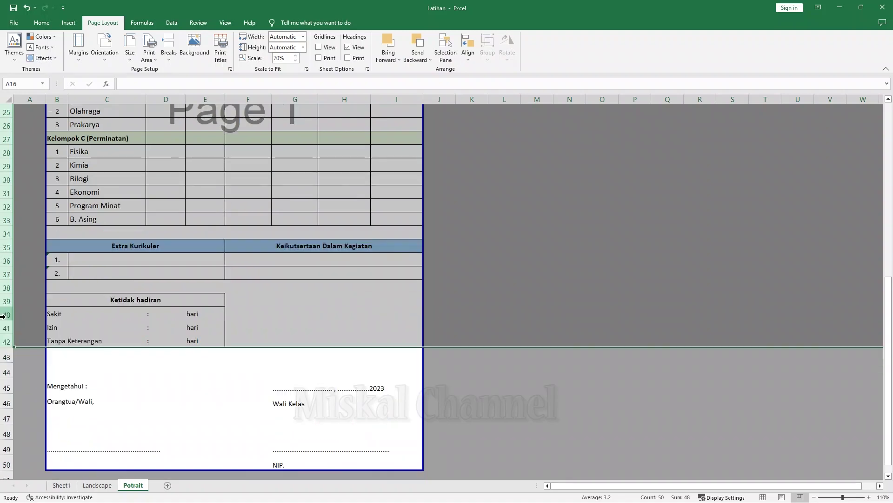
pyautogui.click(283, 388)
pyautogui.scroll(8, 264, 383)
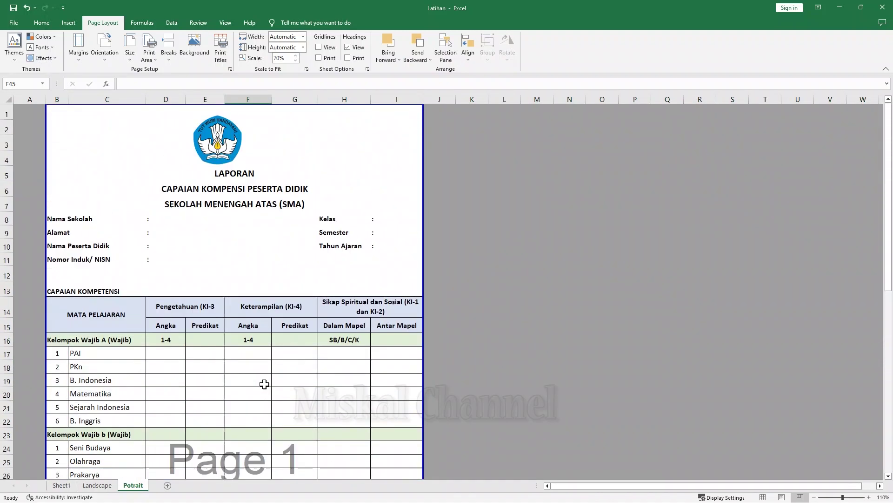
pyautogui.hotkey('ctrl', 'p')
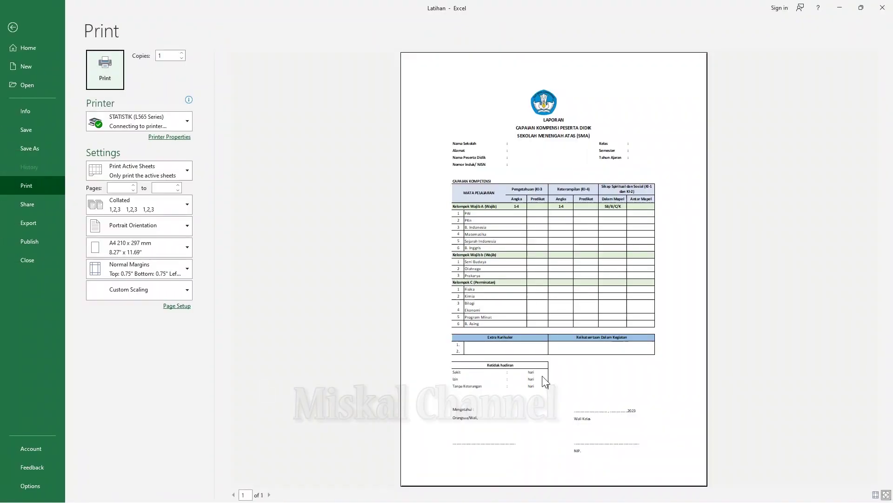
pyautogui.click(23, 23)
# - Set the print scale to 75% and delete the blank rows 43 and 44 above the signature block
pyautogui.click(295, 56)
pyautogui.scroll(-9, 378, 199)
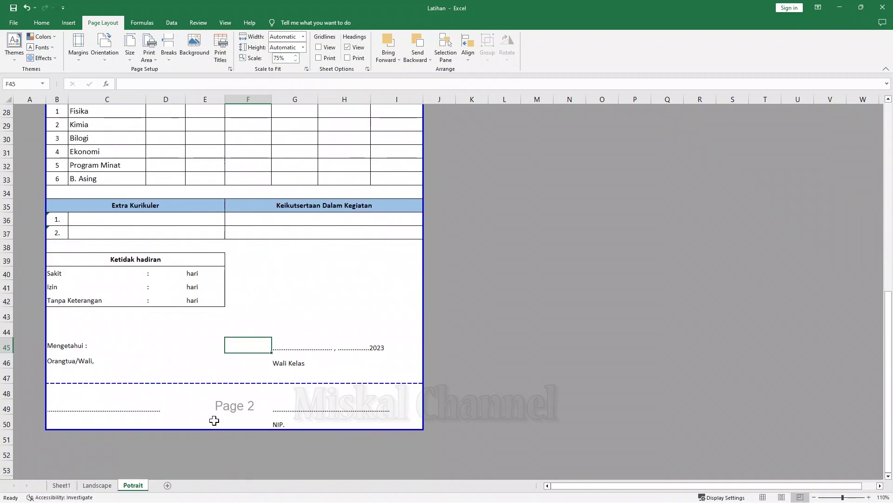
pyautogui.moveTo(2, 328); pyautogui.dragTo(2, 313)
pyautogui.rightClick(2, 313)
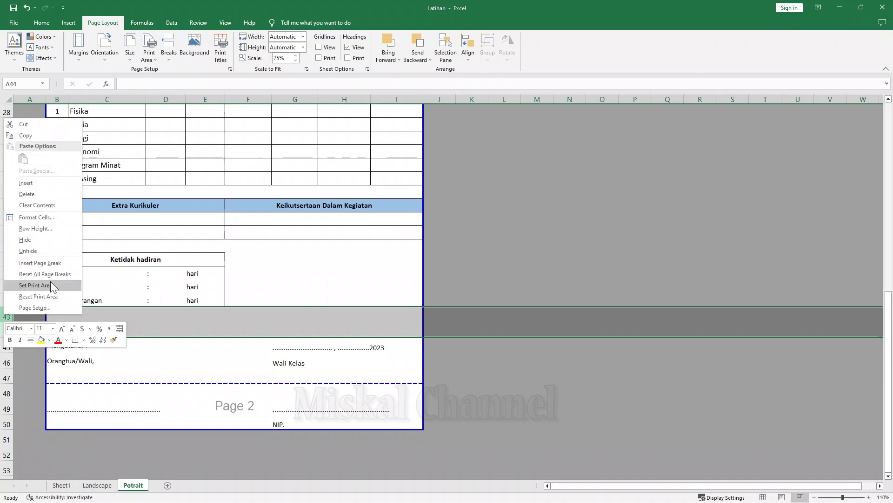
pyautogui.click(39, 196)
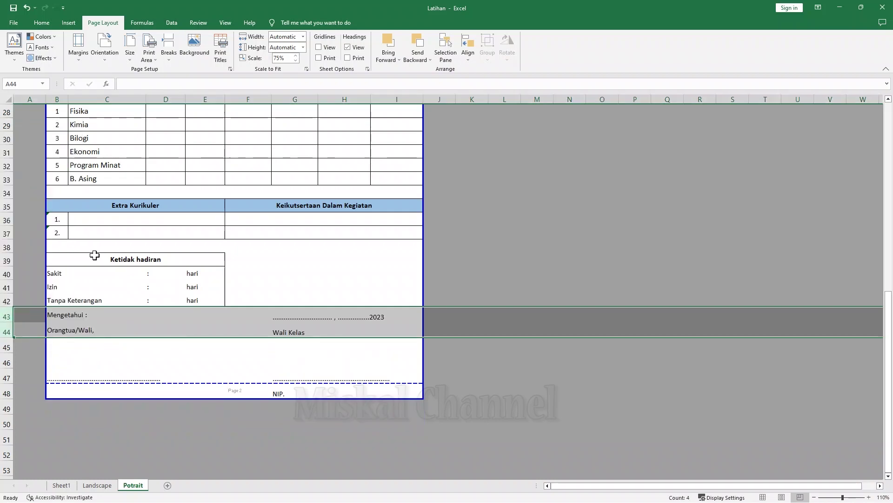
pyautogui.click(306, 277)
# - Reduce the height of rows 16 to 42 further and check the page in the print preview
pyautogui.scroll(5, 312, 282)
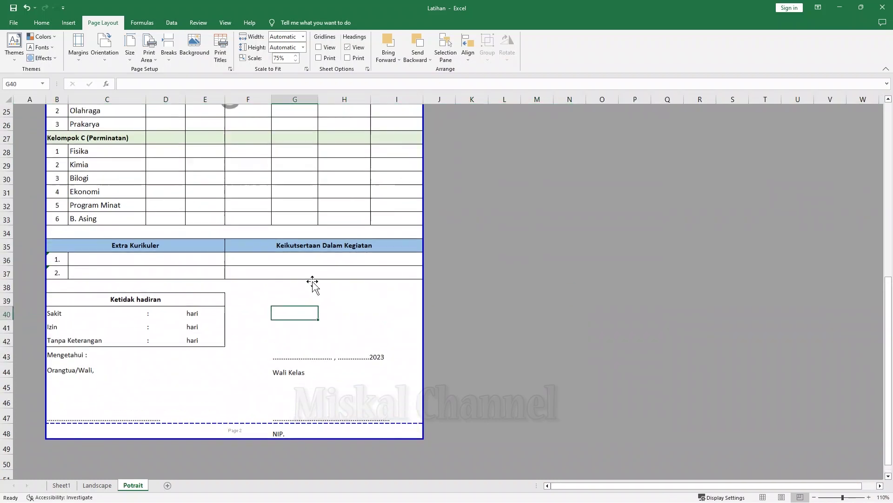
pyautogui.scroll(2, 312, 281)
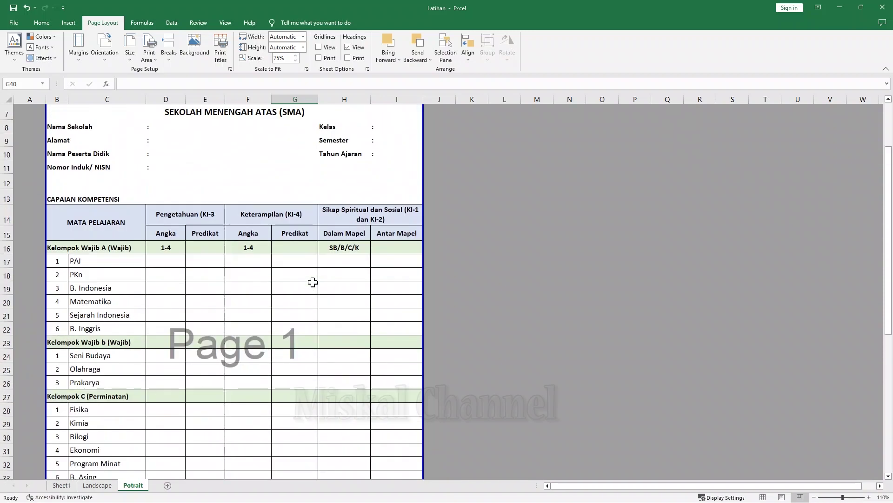
pyautogui.moveTo(4, 247); pyautogui.dragTo(11, 410)
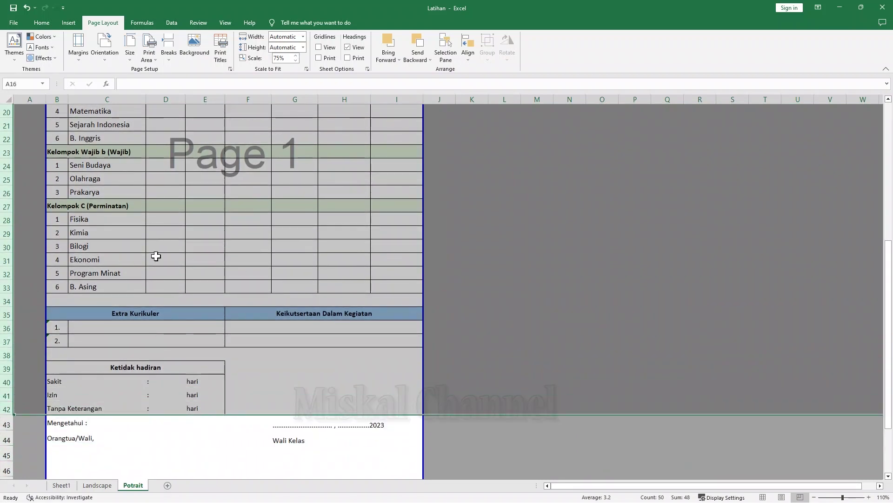
pyautogui.moveTo(9, 265); pyautogui.dragTo(8, 263)
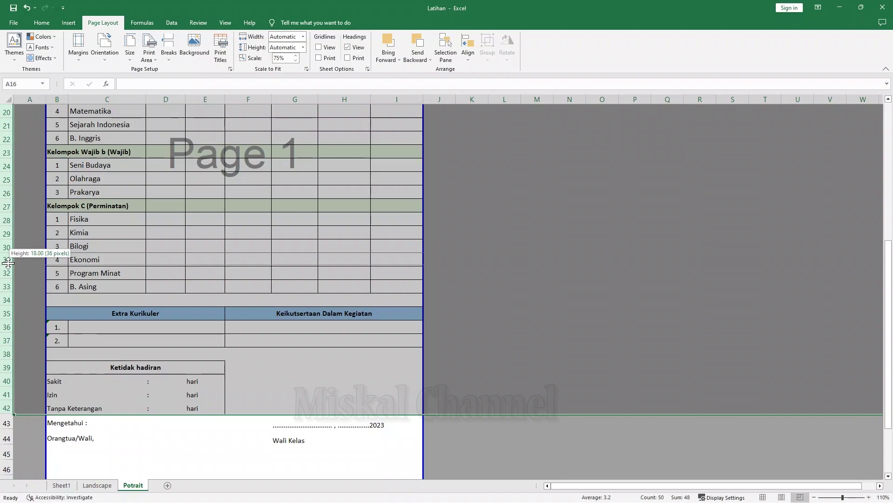
pyautogui.moveTo(8, 263); pyautogui.dragTo(4, 263)
pyautogui.click(274, 332)
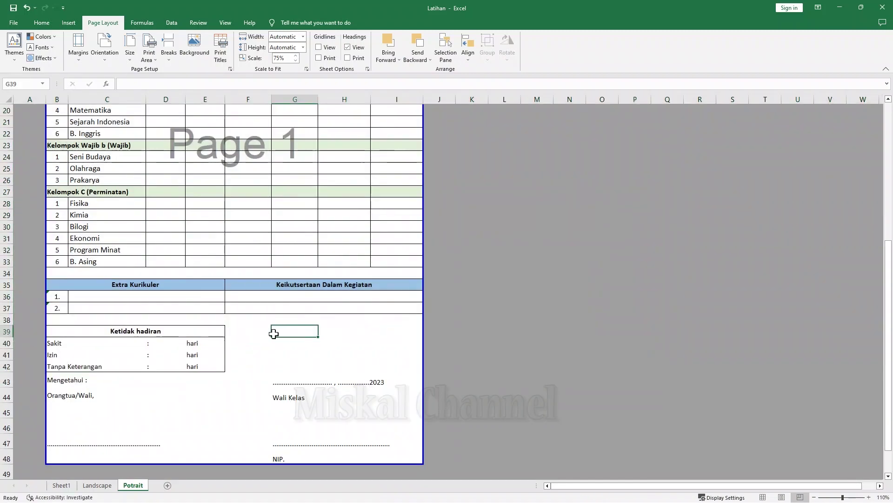
pyautogui.scroll(2, 273, 333)
pyautogui.hotkey('ctrl', 'p')
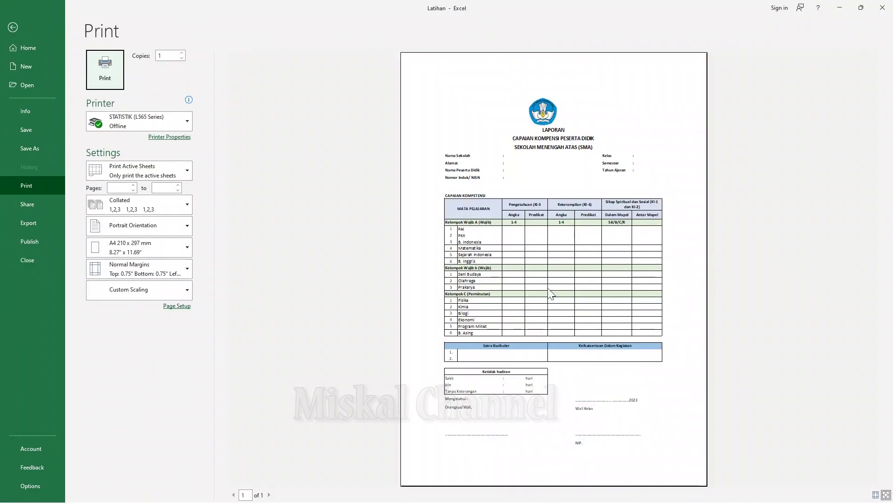
pyautogui.click(13, 27)
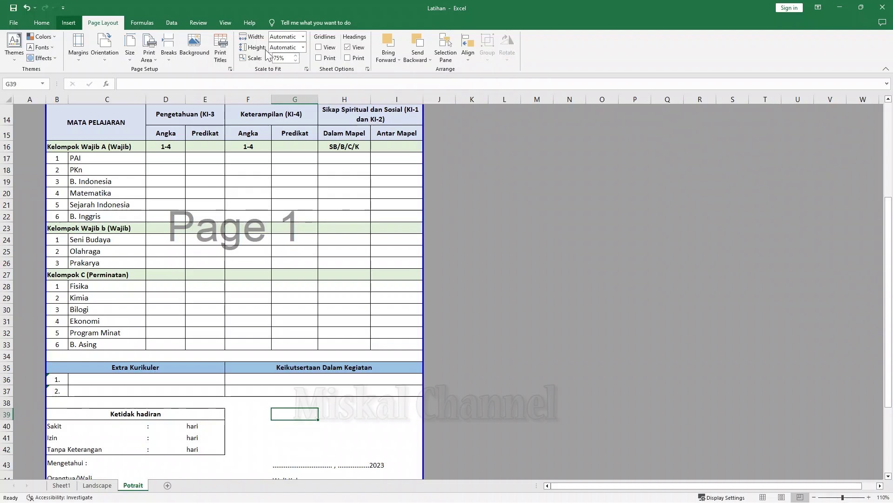
# - Set the print scale to 79%, check the page end and open the print preview
pyautogui.click(295, 56)
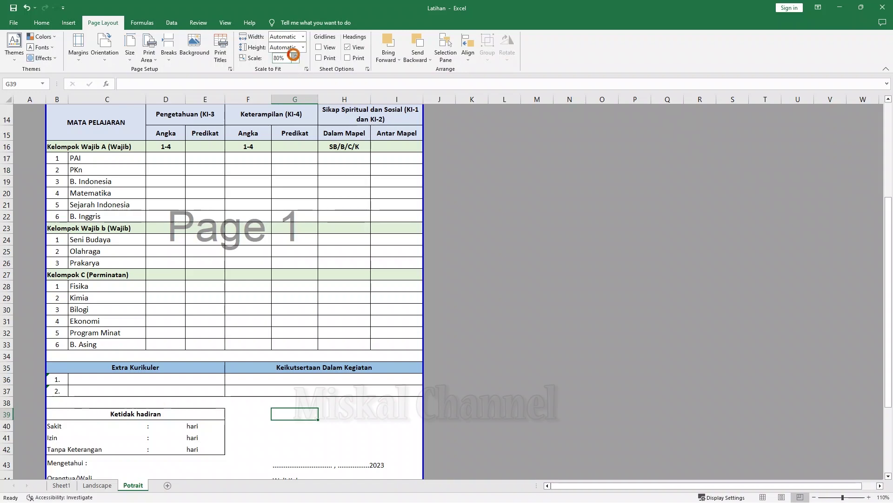
pyautogui.scroll(-6, 345, 279)
pyautogui.moveTo(345, 280); pyautogui.dragTo(347, 326)
pyautogui.scroll(6, 393, 306)
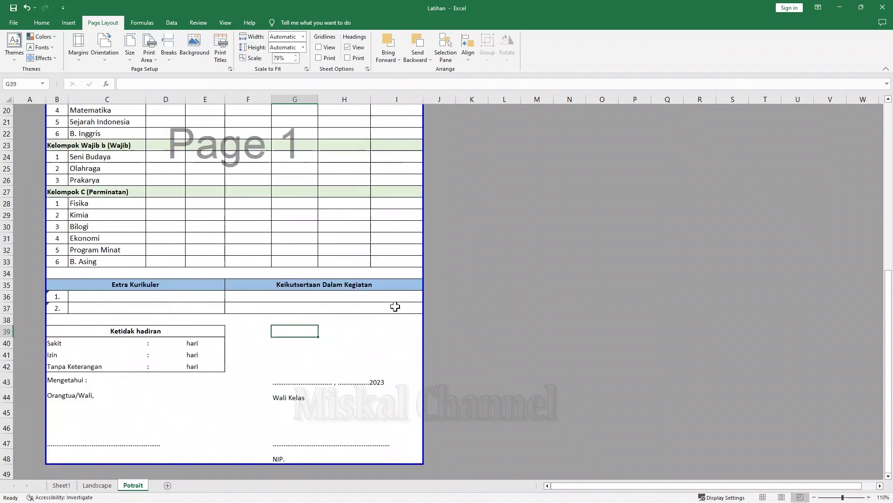
pyautogui.hotkey('ctrl', 'p')
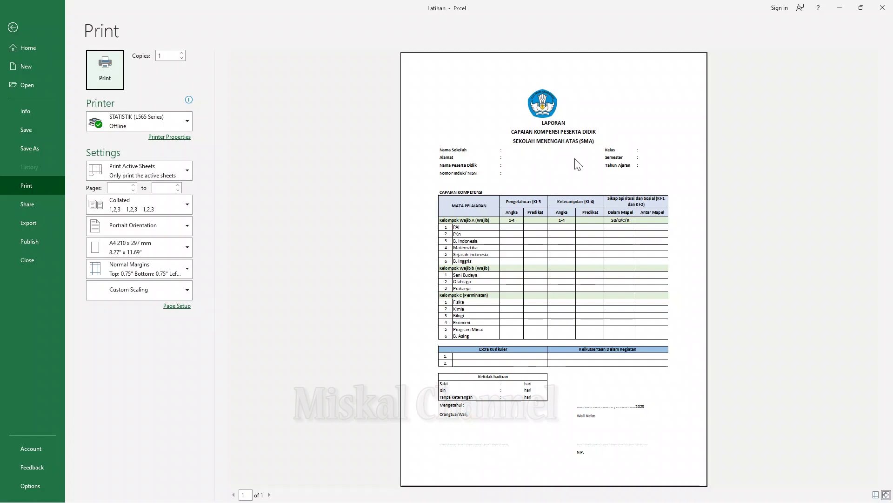
# - Set custom page margins of 0.2 left and right, 0.5 top and 0.25 bottom, and return to the worksheet
pyautogui.click(165, 278)
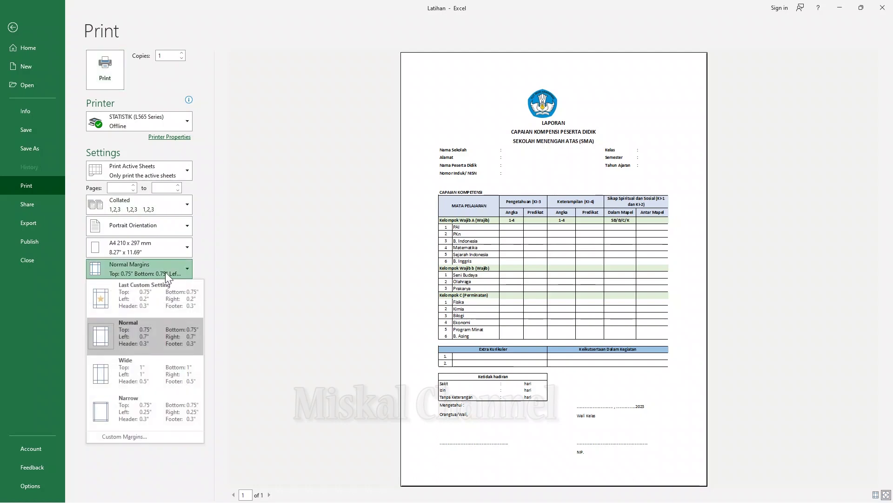
pyautogui.click(147, 438)
pyautogui.click(252, 252)
pyautogui.click(355, 252)
pyautogui.click(303, 208)
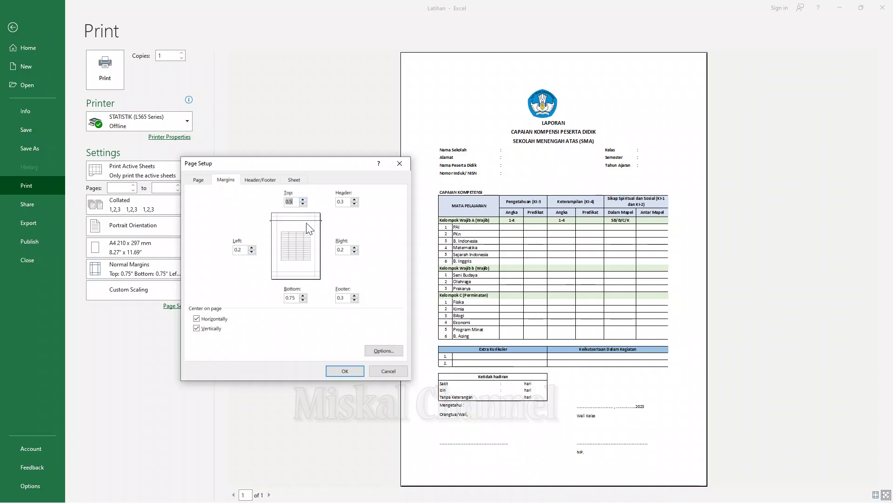
pyautogui.click(303, 300)
pyautogui.click(303, 300)
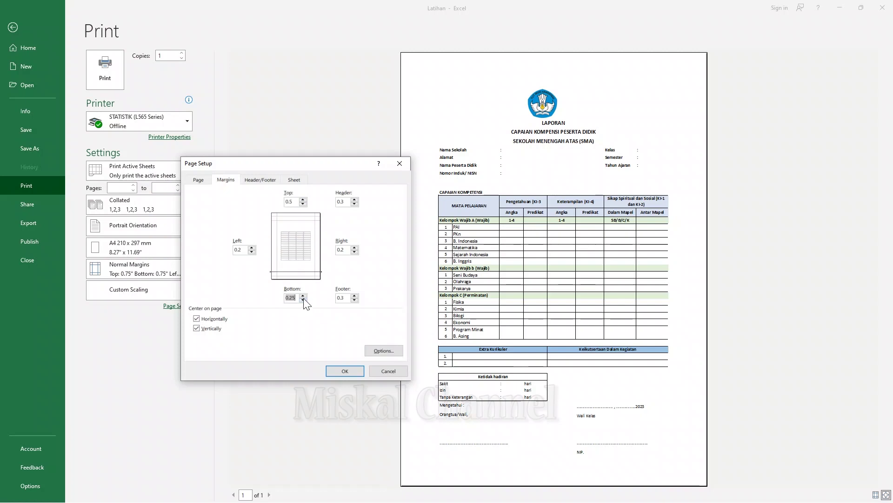
pyautogui.click(345, 371)
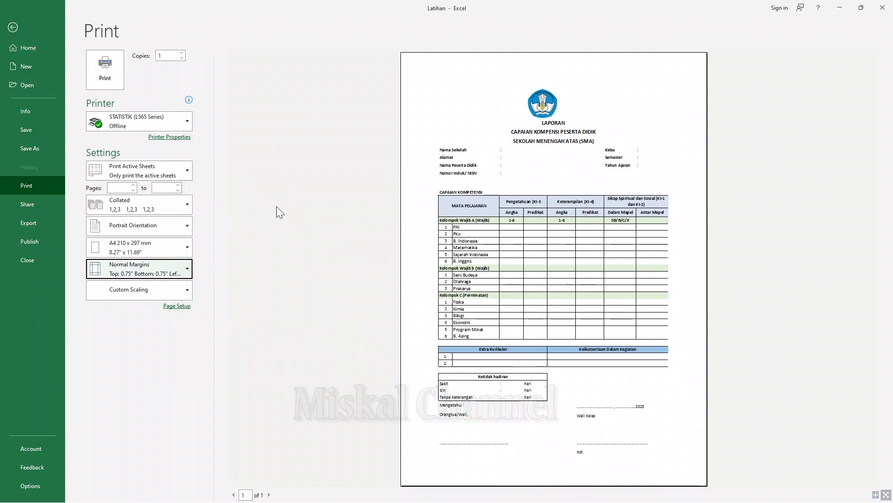
pyautogui.click(12, 29)
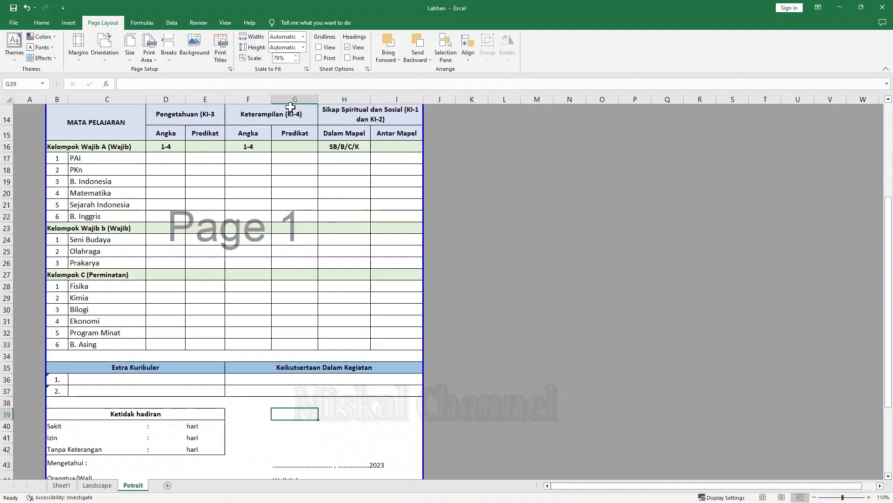
# - Raise the print scale to 83% and check that the report still ends on one page
pyautogui.scroll(3, 293, 105)
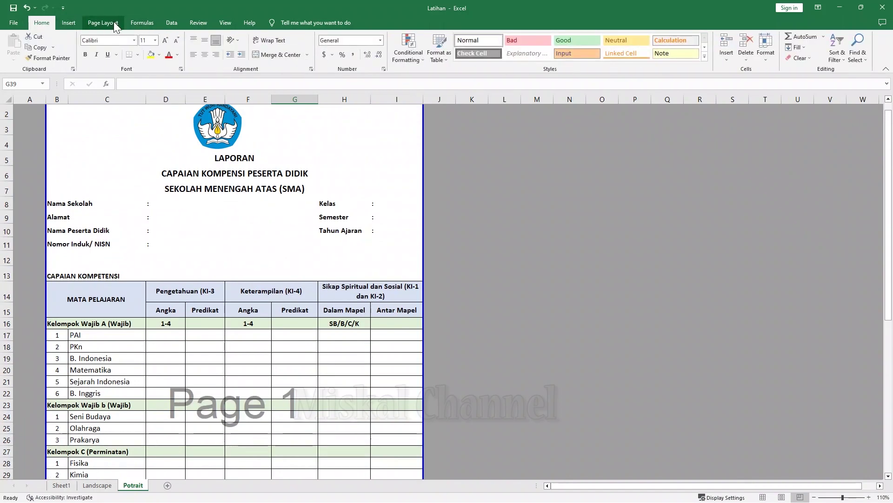
pyautogui.click(115, 24)
pyautogui.click(298, 56)
pyautogui.scroll(-9, 330, 287)
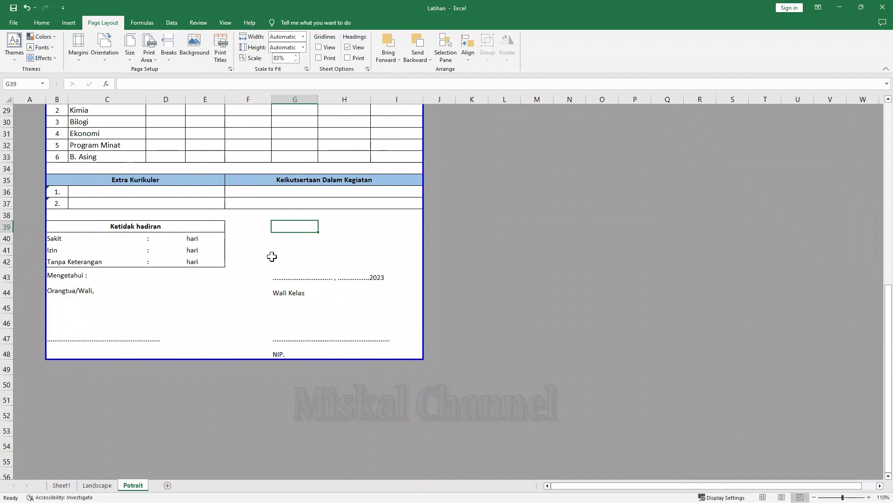
# - Move the school logo so it is centered above the LAPORAN title, and deselect it
pyautogui.scroll(9, 272, 256)
pyautogui.click(227, 154)
pyautogui.moveTo(227, 152); pyautogui.dragTo(257, 158)
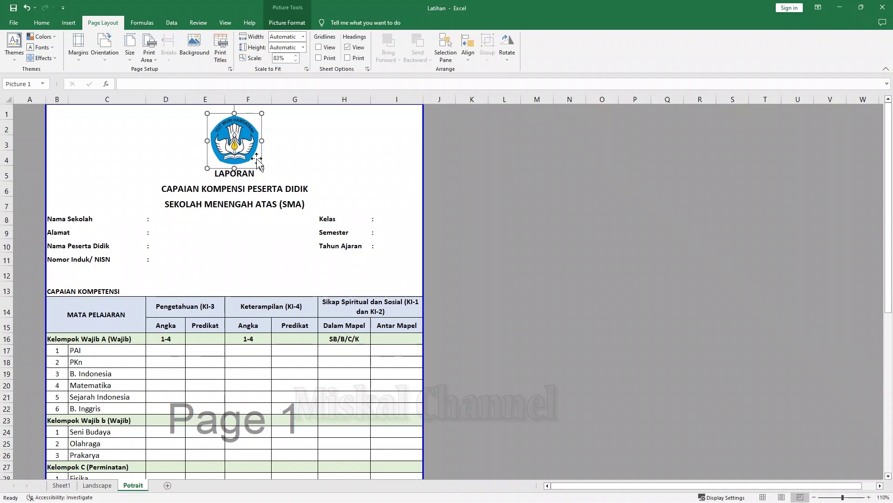
pyautogui.click(302, 180)
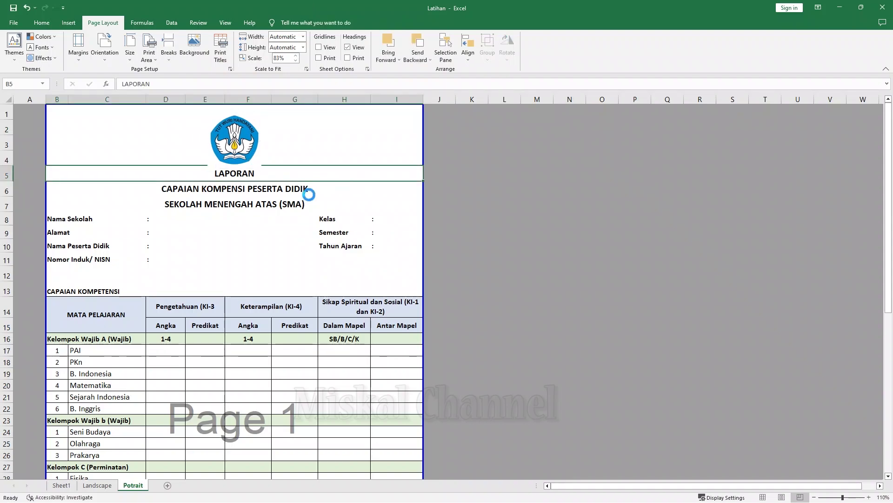
# - Open the print preview, set the paper size to F4 (8.47" x 12.99") and return to the worksheet
pyautogui.hotkey('ctrl', 'p')
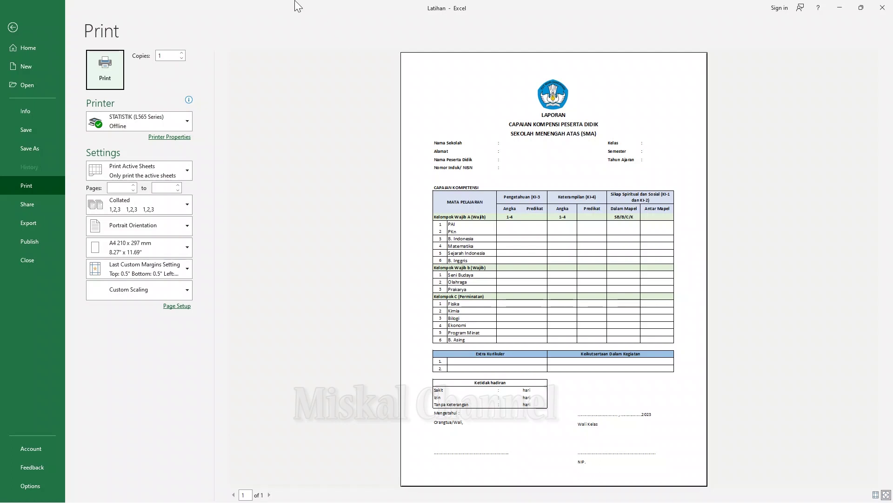
pyautogui.click(122, 249)
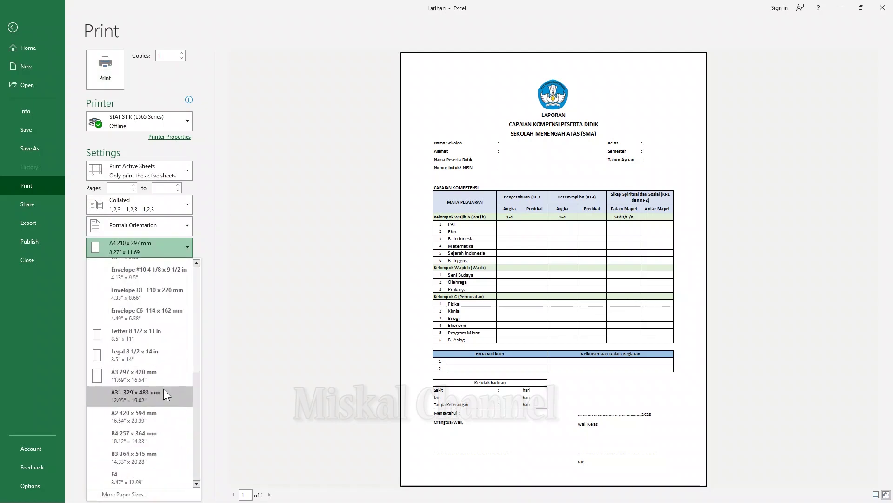
pyautogui.click(138, 474)
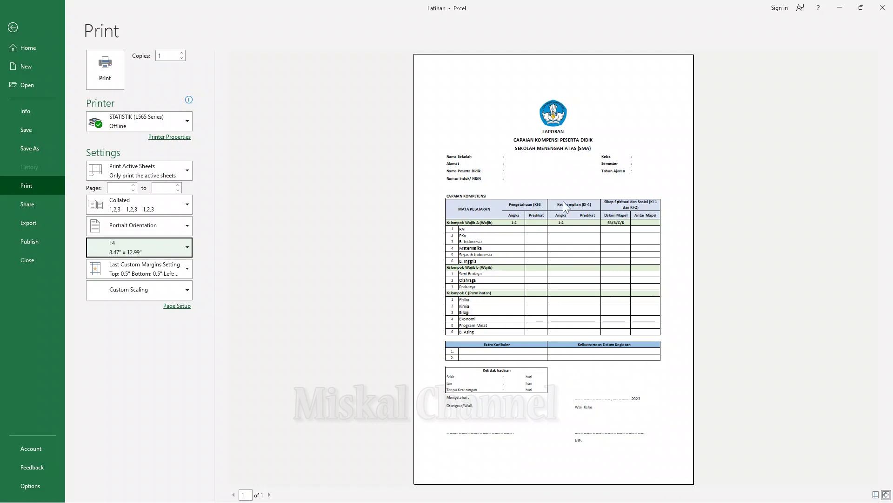
pyautogui.click(7, 26)
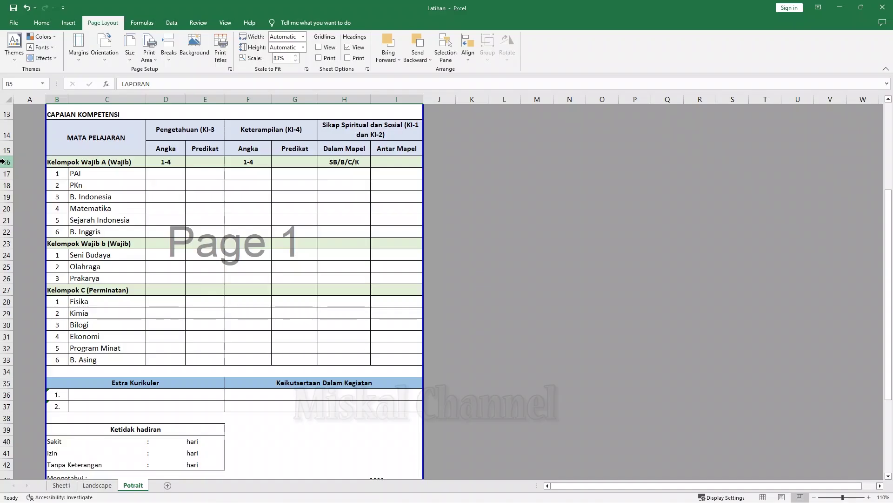
# - Select rows 16 to 42 and increase their height so the report fills more of the F4 page, checking the page end
pyautogui.click(5, 161)
pyautogui.moveTo(5, 161)
pyautogui.mouseDown()
pyautogui.moveTo(5, 472)
pyautogui.moveTo(6, 443)
pyautogui.mouseUp()
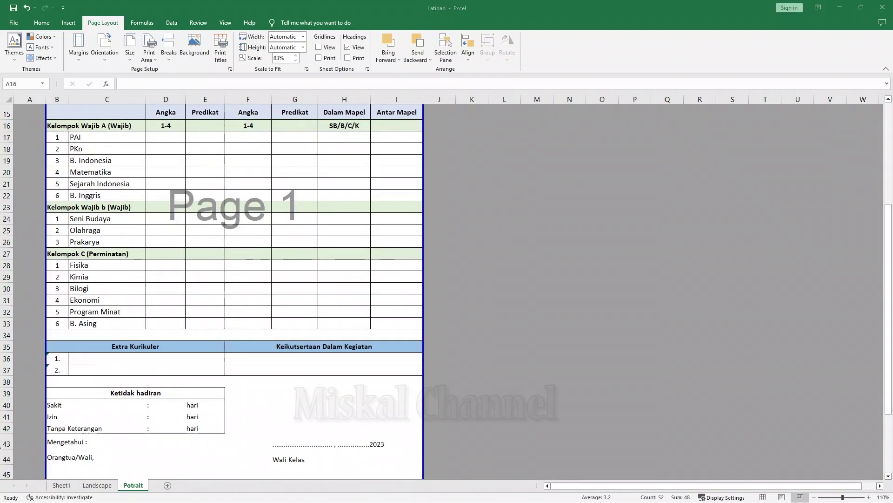
pyautogui.scroll(5, 37, 426)
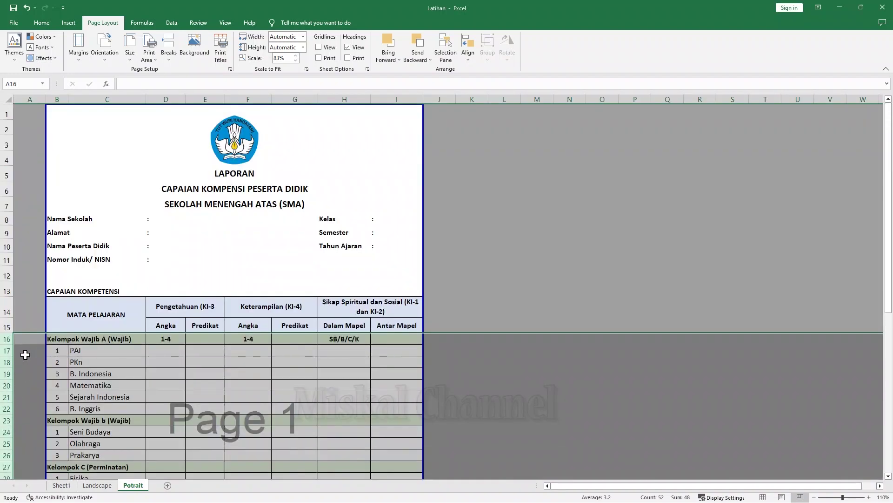
pyautogui.scroll(-6, 27, 352)
pyautogui.moveTo(7, 377); pyautogui.dragTo(7, 204)
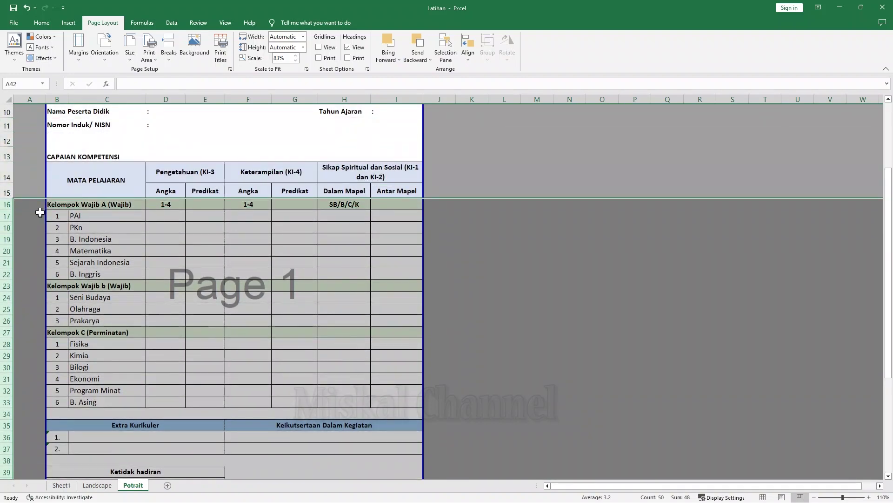
pyautogui.moveTo(9, 210); pyautogui.dragTo(10, 215)
pyautogui.scroll(-3, 9, 215)
pyautogui.scroll(-4, 94, 235)
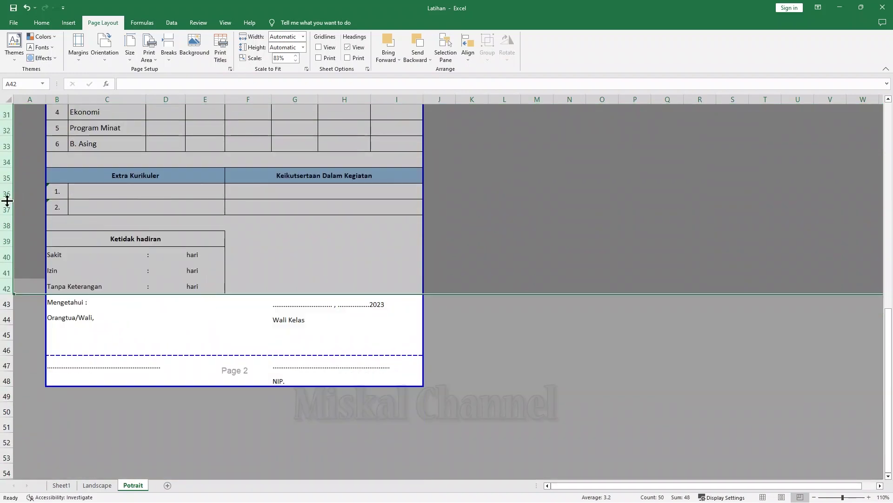
# - Reduce the height of rows 16 to 42 slightly to fit one page, and check the print preview
pyautogui.moveTo(8, 199); pyautogui.dragTo(7, 197)
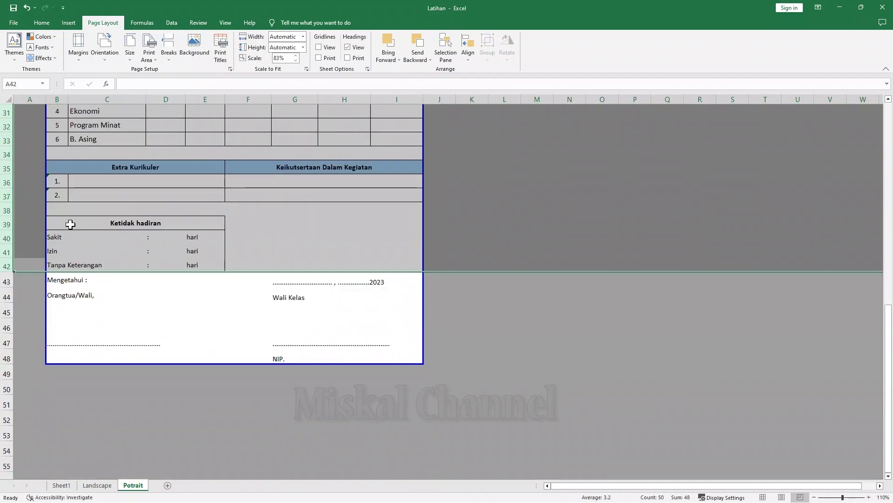
pyautogui.scroll(5, 285, 237)
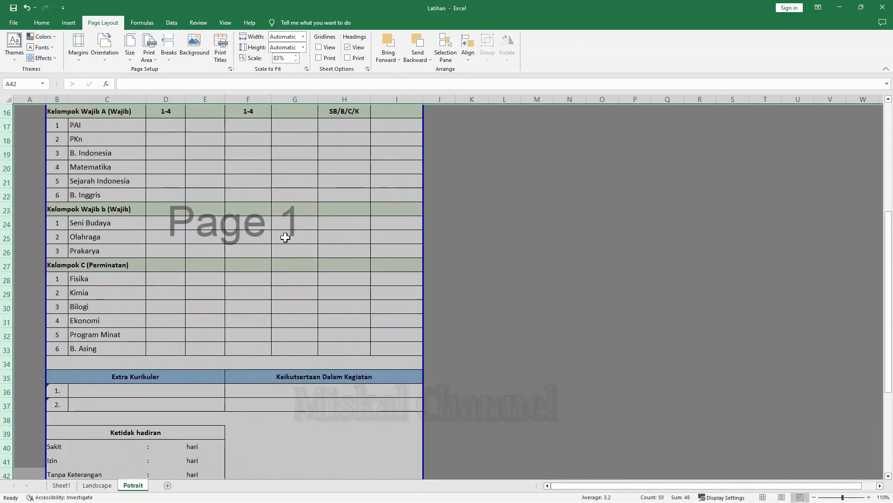
pyautogui.hotkey('ctrl', 'p')
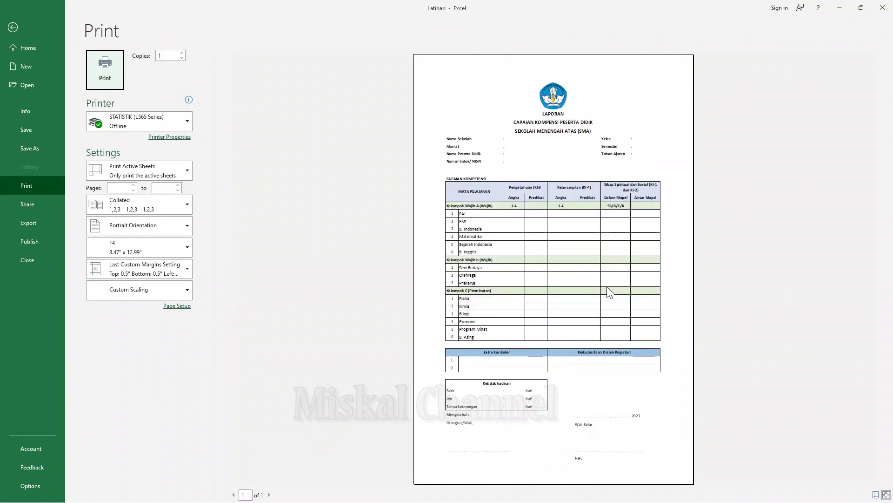
pyautogui.click(13, 28)
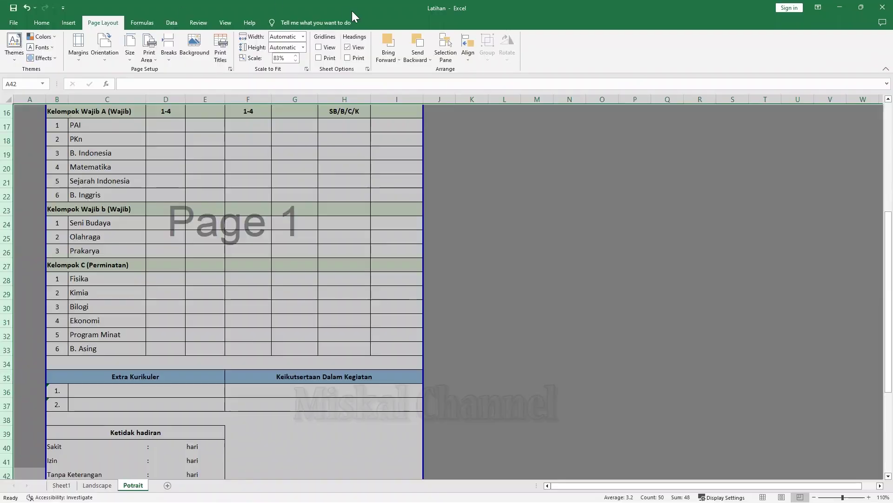
# - Raise the print scale to 90% and check where the page ends
pyautogui.click(295, 55)
pyautogui.click(295, 55)
pyautogui.scroll(-6, 337, 300)
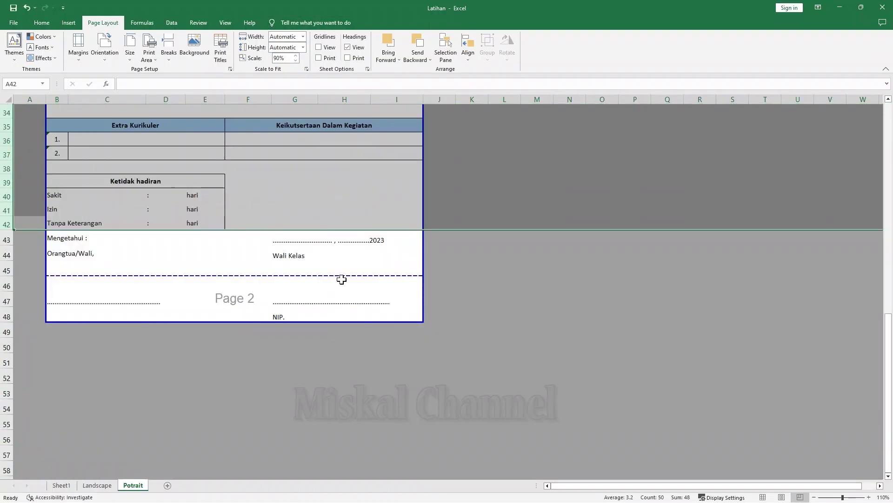
# - Reduce the height of rows 16 to 42, set the print scale to 92% and check the print preview
pyautogui.scroll(1, 140, 230)
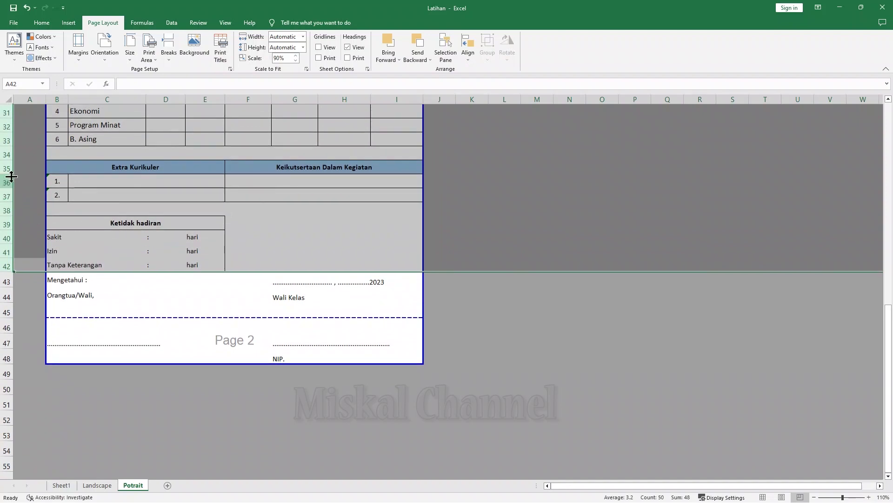
pyautogui.moveTo(12, 174); pyautogui.dragTo(10, 168)
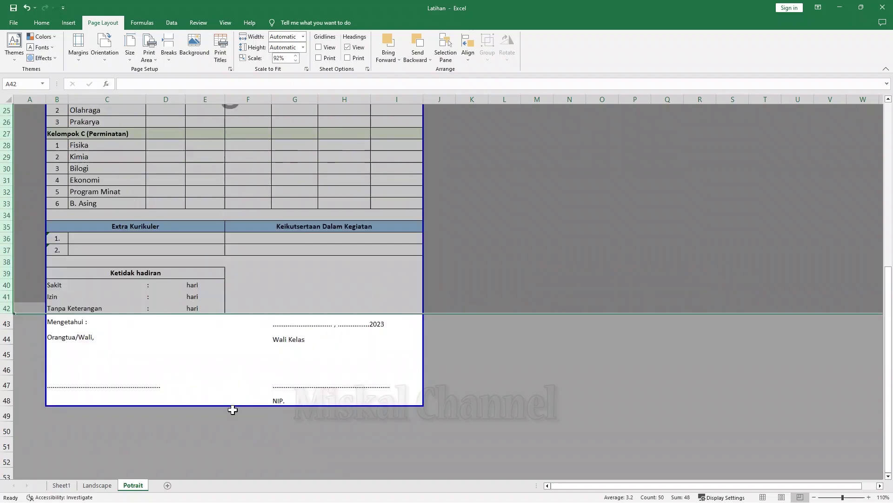
pyautogui.hotkey('ctrl', 'p')
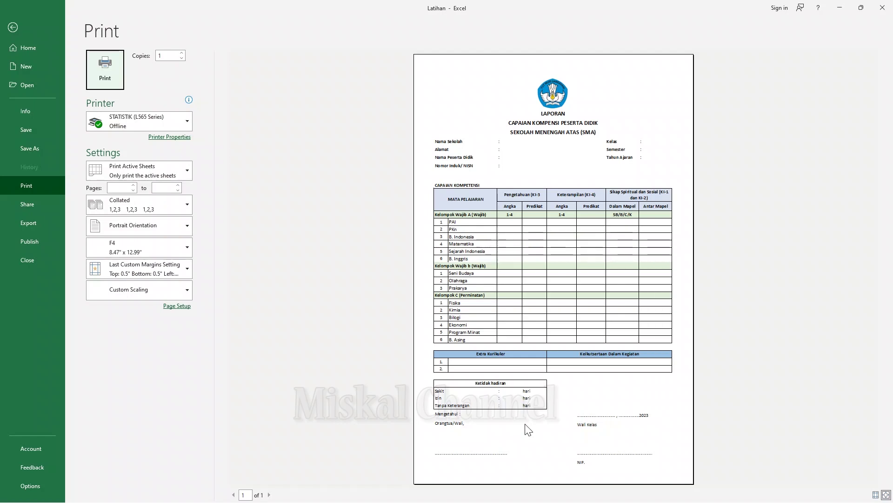
pyautogui.click(13, 27)
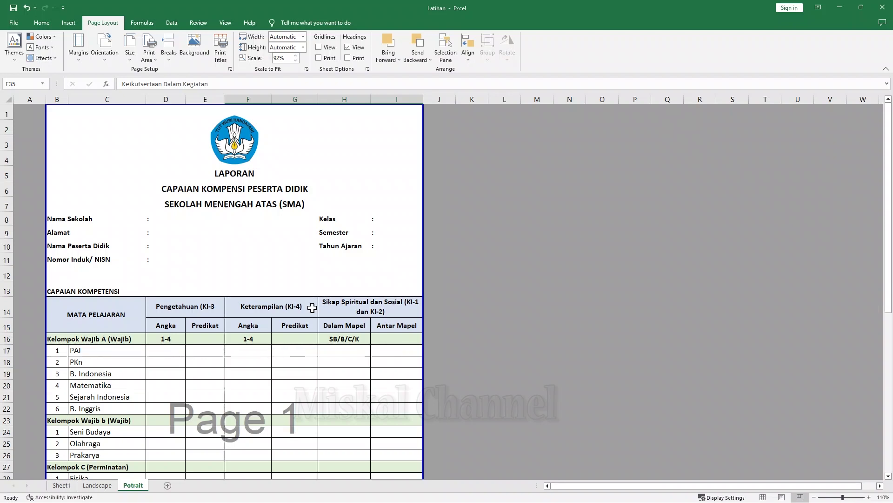
# - Review the available paper sizes from A4 to F4 and close the list without choosing another size
pyautogui.click(128, 59)
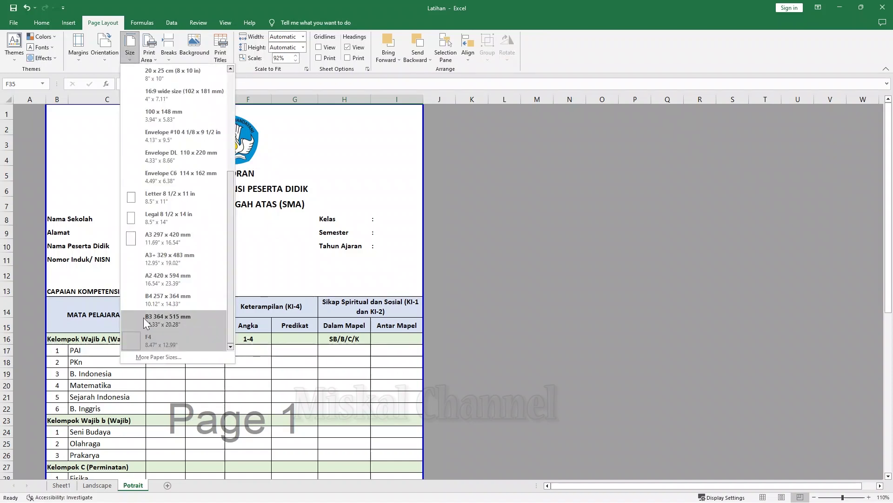
pyautogui.scroll(3, 155, 320)
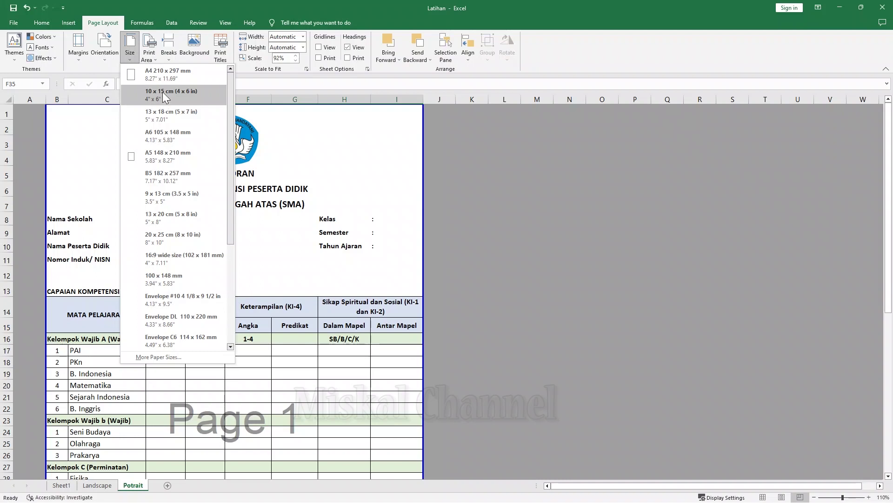
pyautogui.scroll(-3, 187, 242)
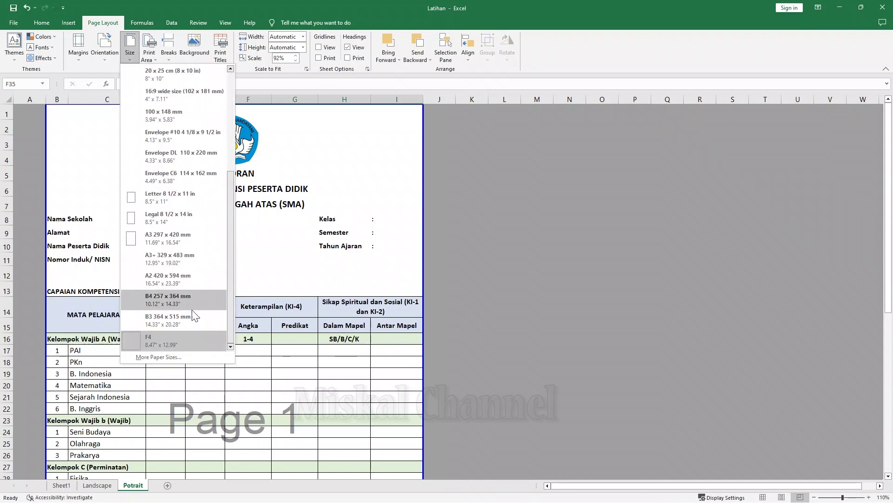
pyautogui.click(105, 69)
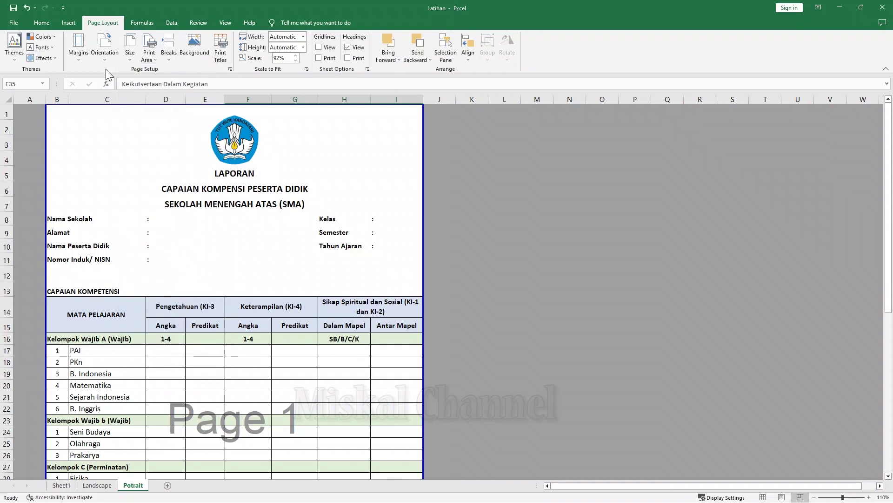
# - Review the custom margins and the horizontal and vertical centering in Page Setup, and confirm them
pyautogui.click(79, 58)
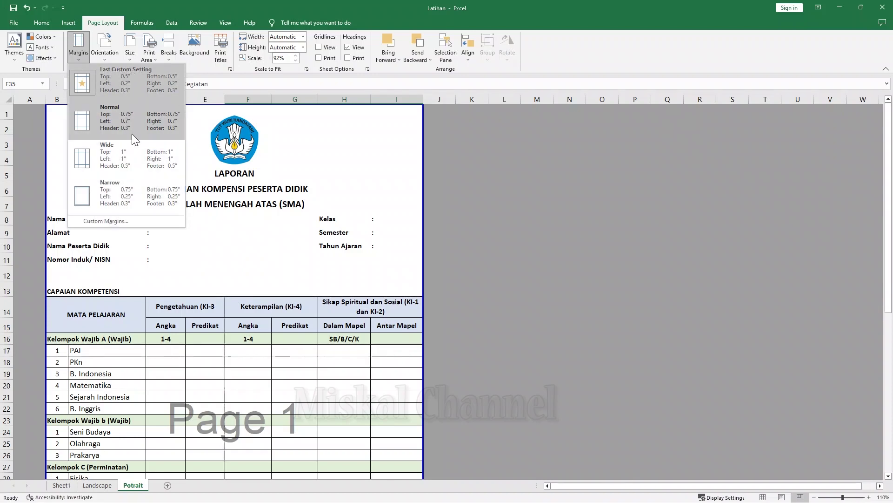
pyautogui.click(102, 219)
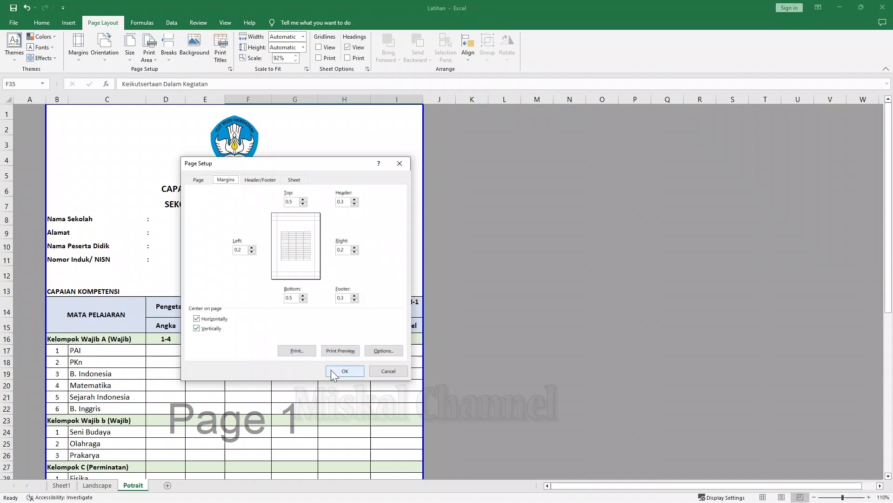
pyautogui.click(345, 371)
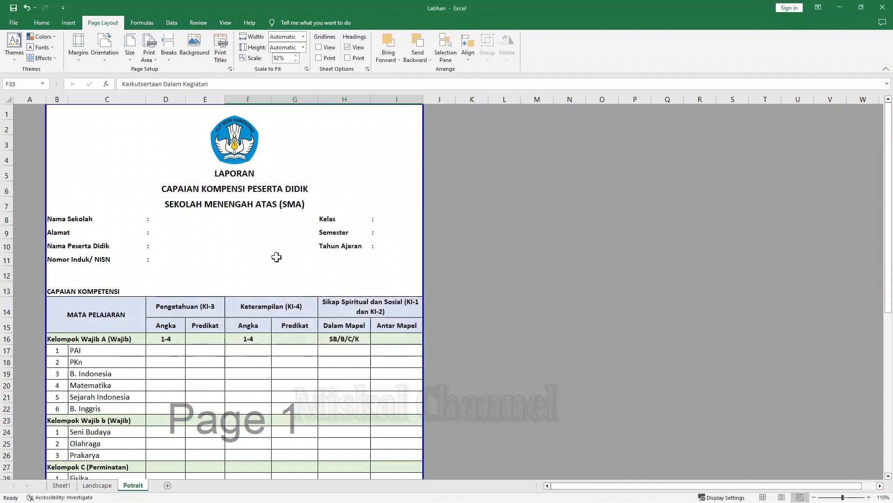
# - Review the page orientation options and the print scale setting against the report's layout
pyautogui.click(106, 52)
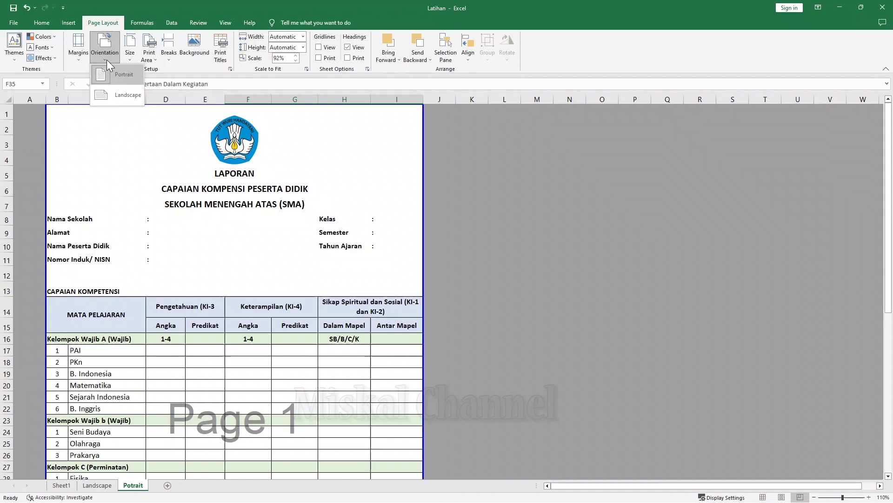
pyautogui.click(245, 68)
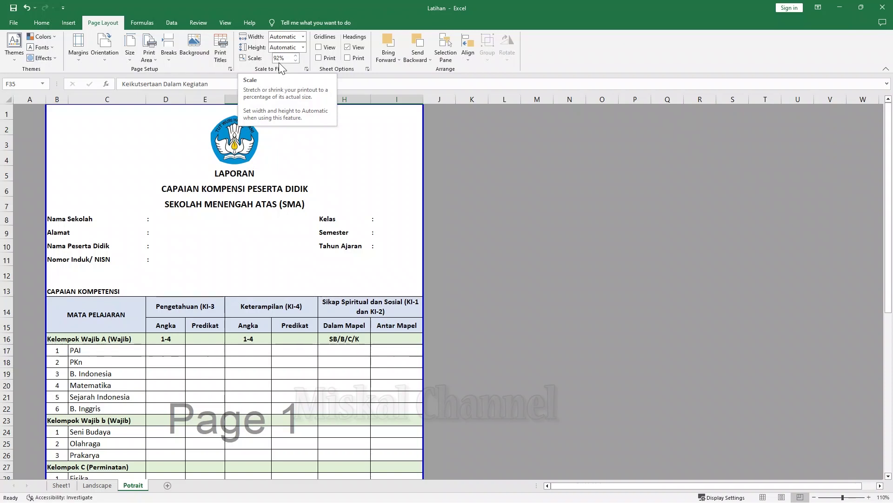
pyautogui.click(218, 291)
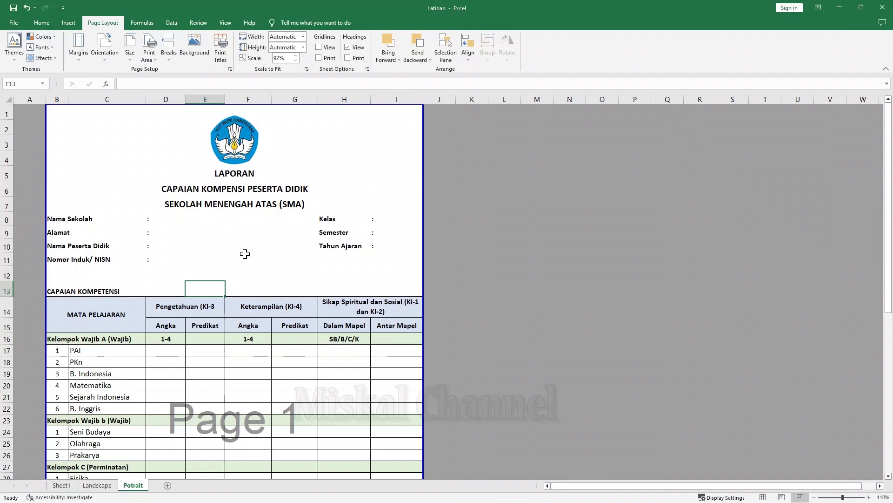
pyautogui.scroll(-3, 234, 307)
pyautogui.click(281, 57)
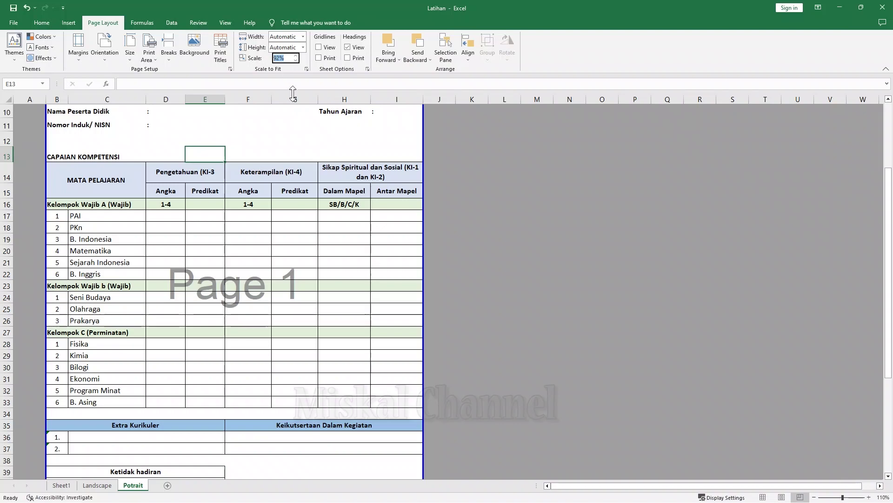
pyautogui.scroll(-2, 303, 135)
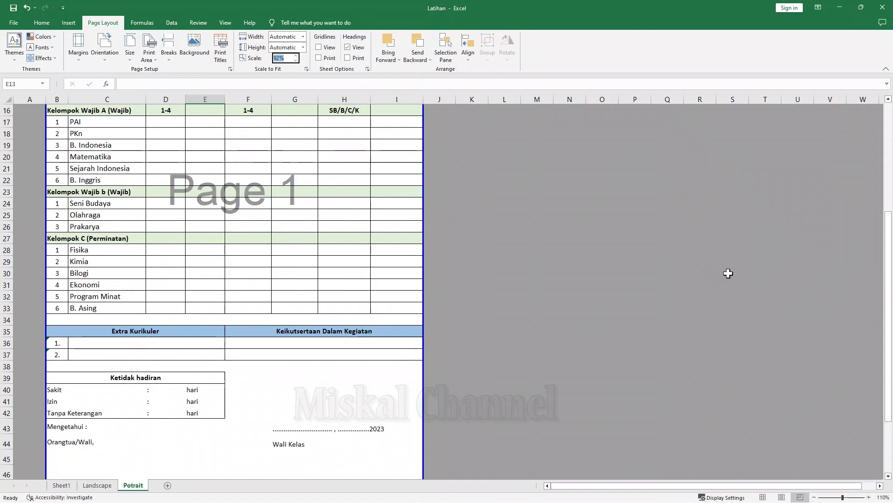
# - Switch the sheet to Normal view and back to Page Break Preview, and look over the report
pyautogui.click(763, 497)
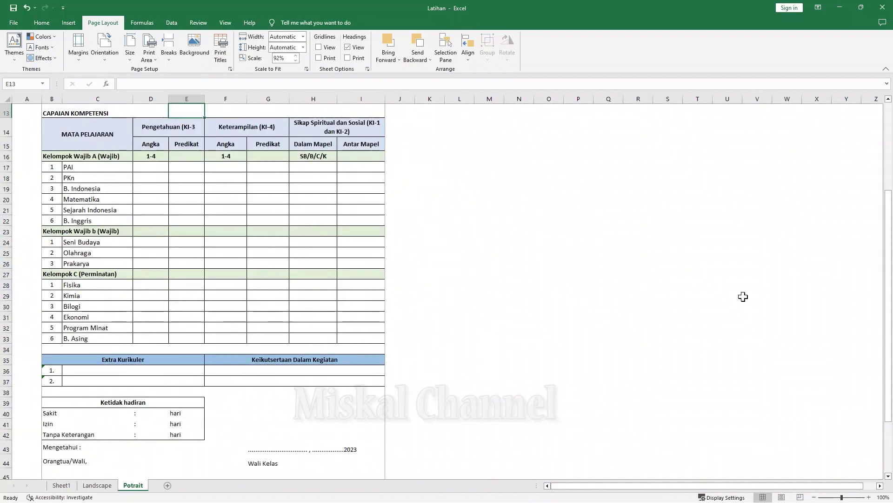
pyautogui.click(801, 497)
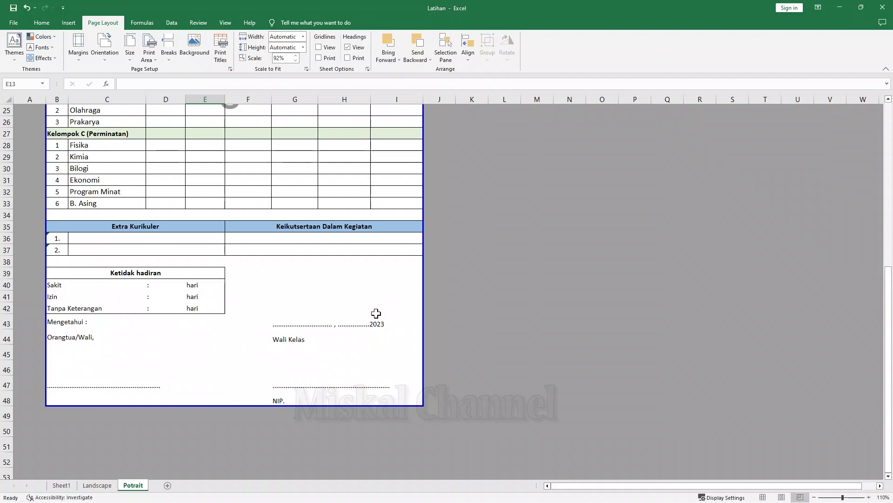
pyautogui.scroll(8, 376, 313)
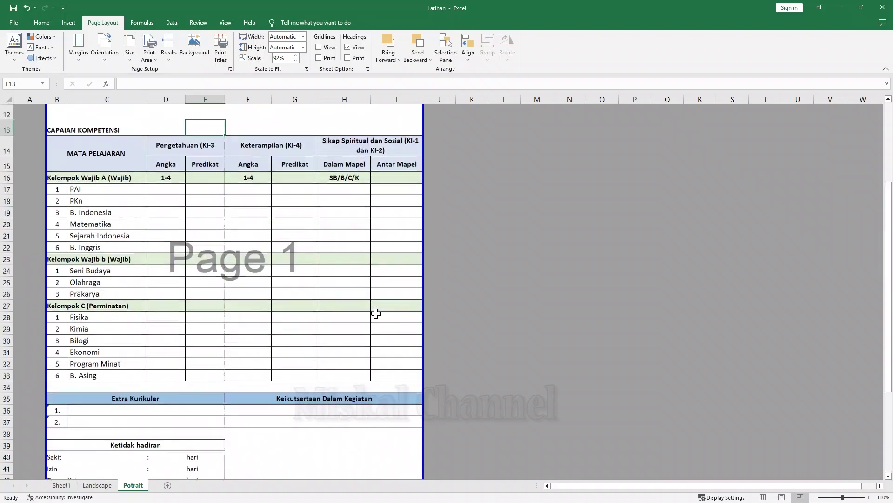